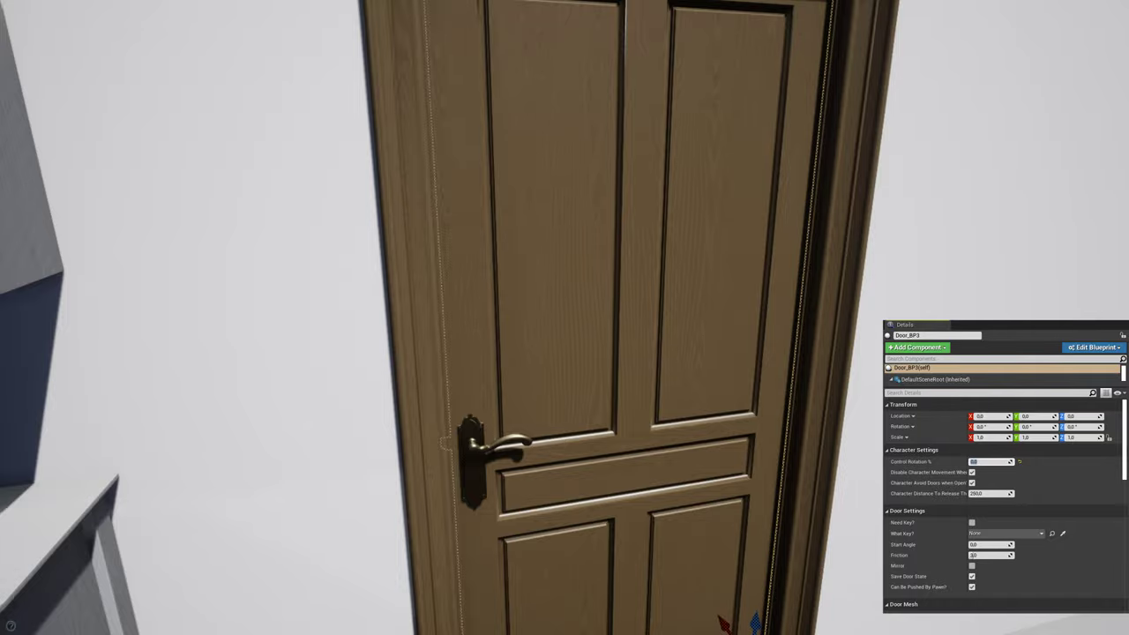
Open the door by its handle in a play test, then exit and select Door_BP3
key(alt+p)
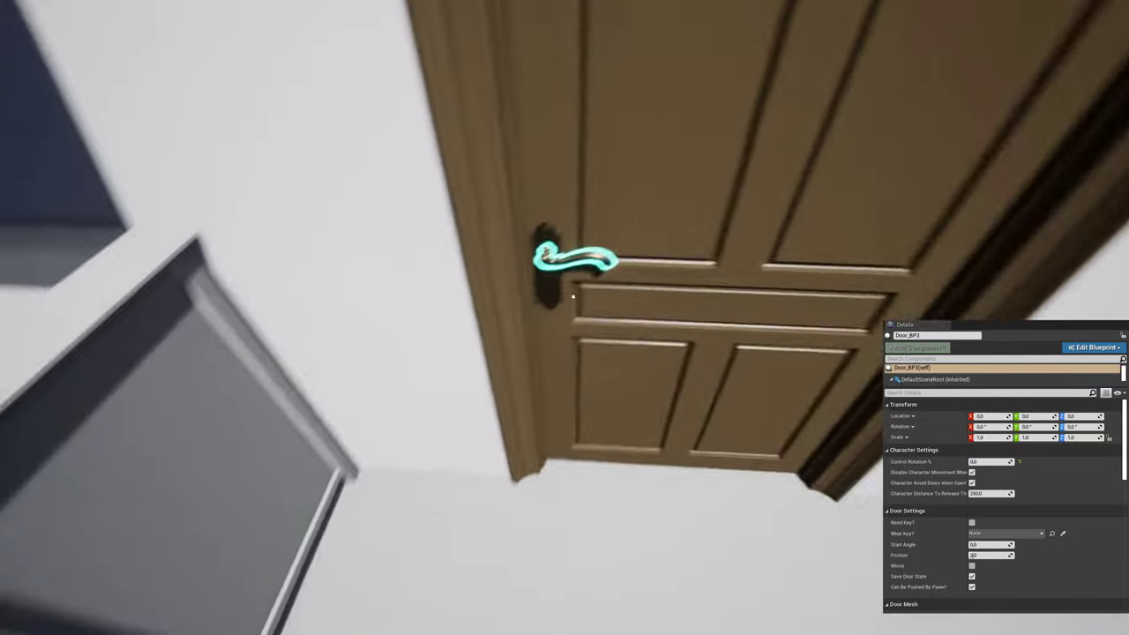
click(574, 298)
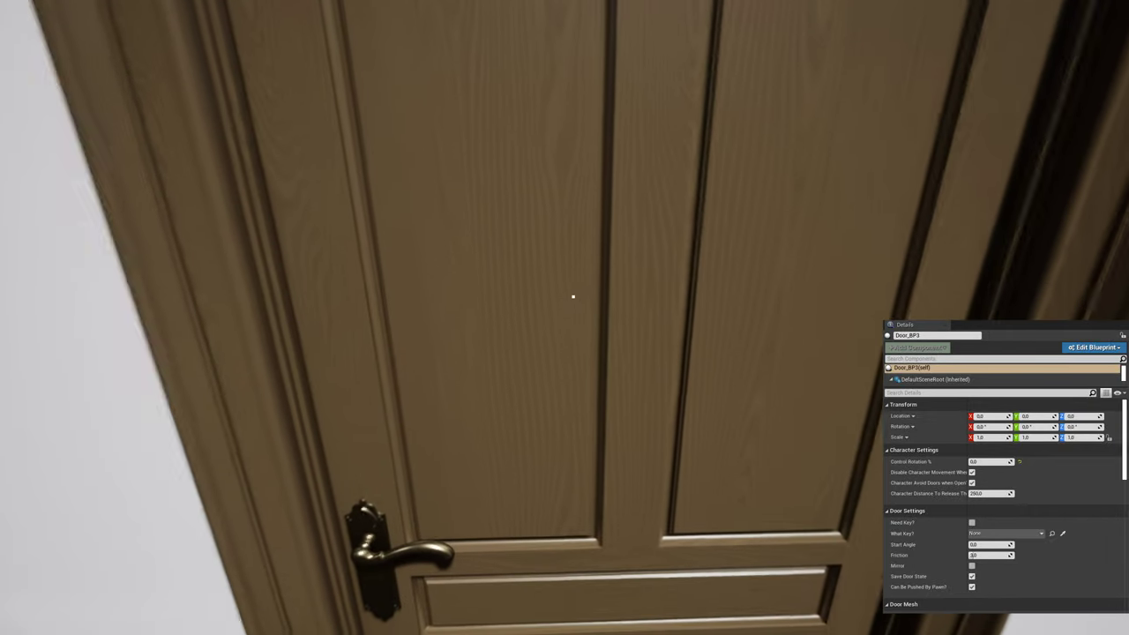
key(Escape)
click(548, 432)
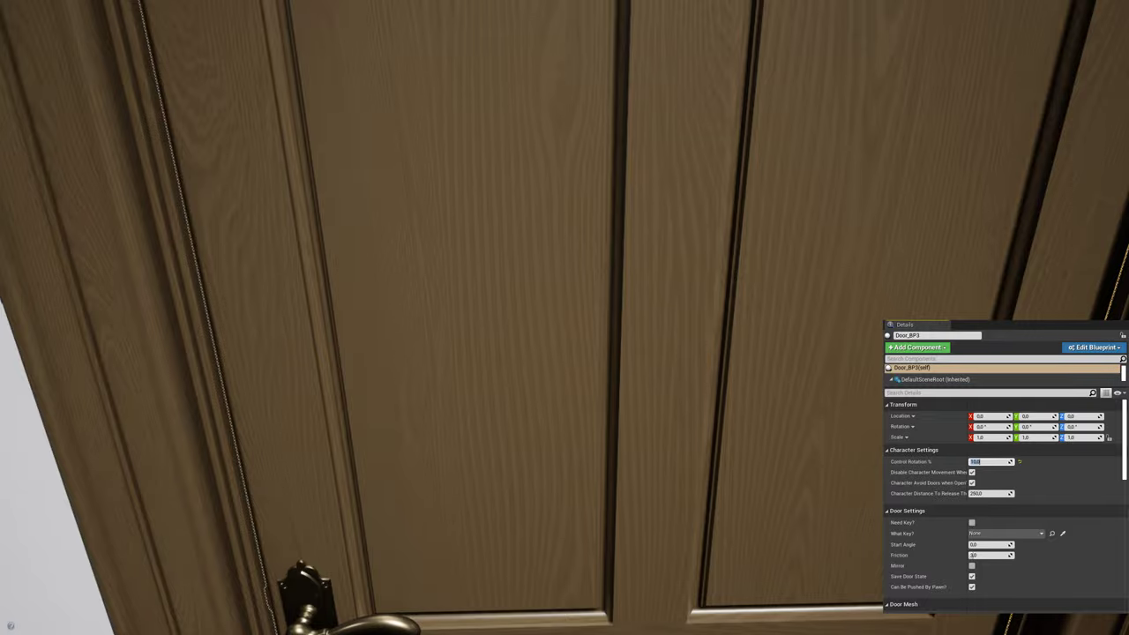
With Control Rotation % at 5.0, swing the door open by its handle in play, then reselect it
click(573, 297)
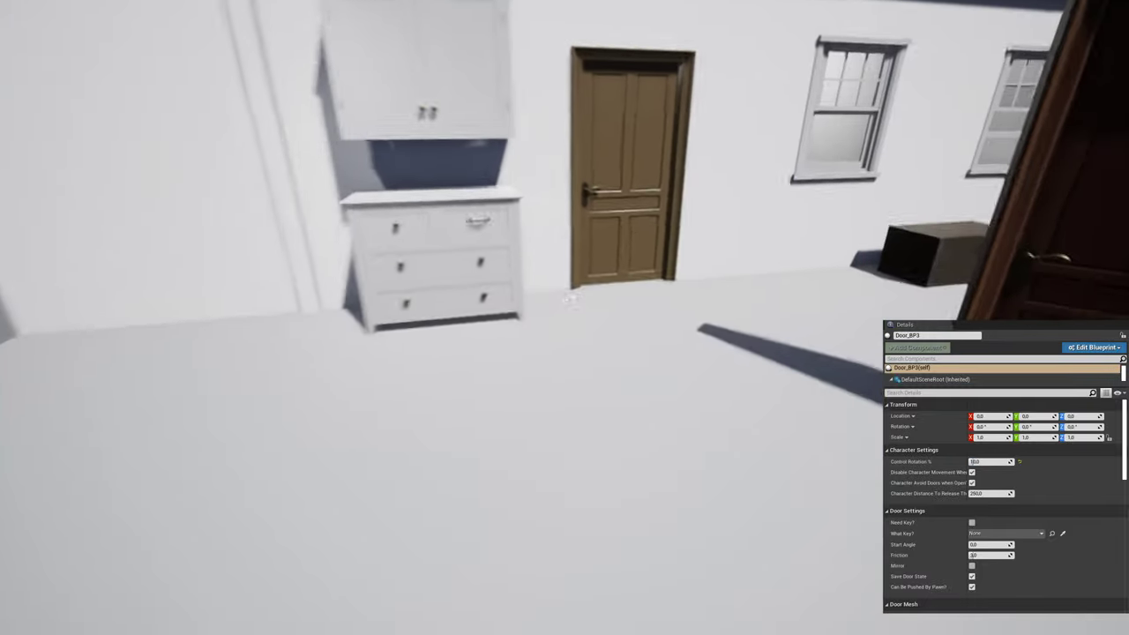
key(w)
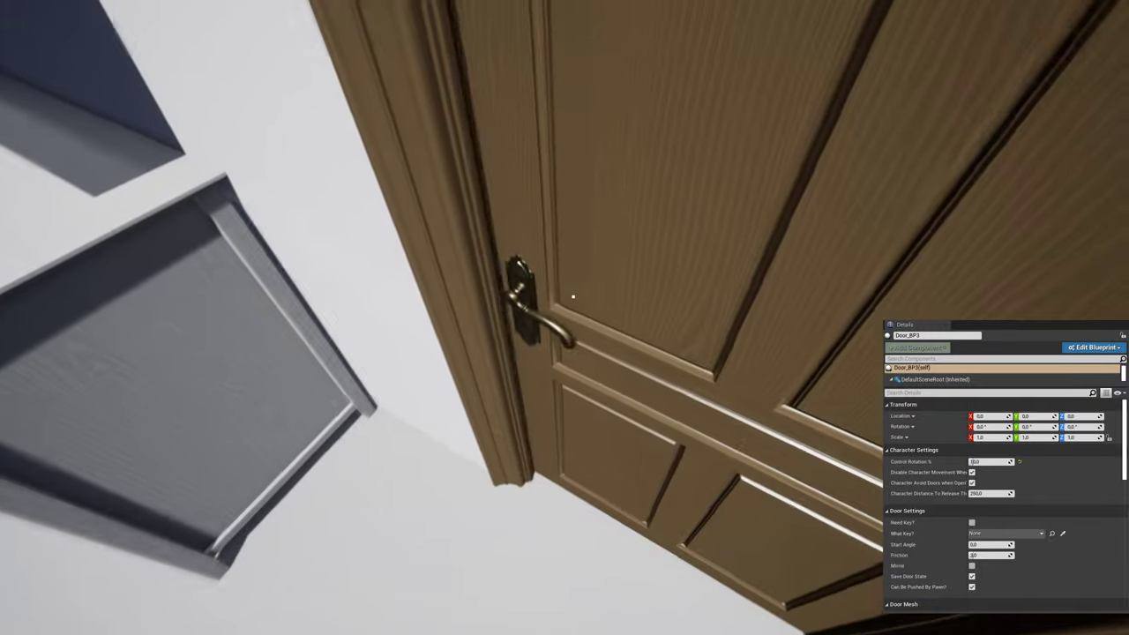
mouse_move(574, 297)
mouse_down()
mouse_move(565, 300)
mouse_move(729, 331)
mouse_up()
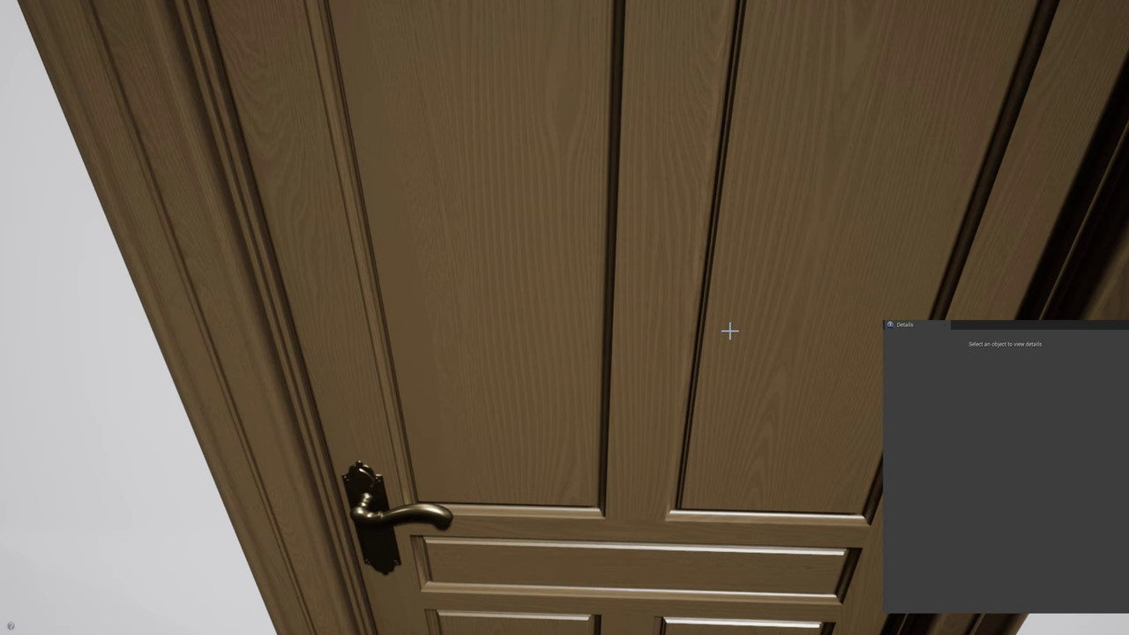
click(730, 331)
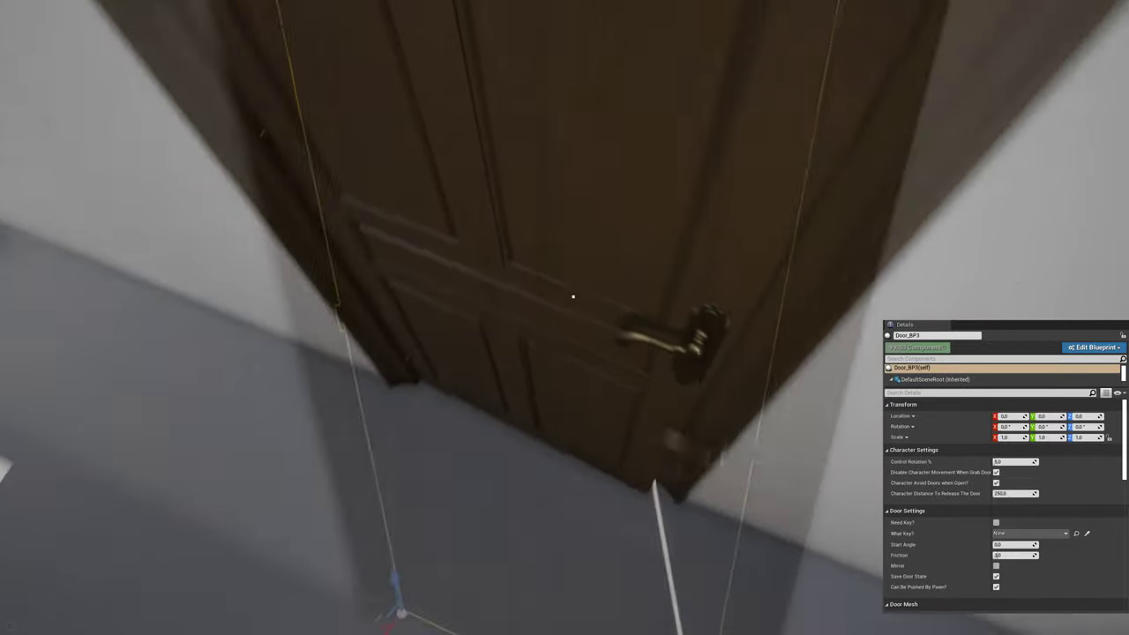
Turn off Disable Character Movement When Grab Door and start a play test of the door
key(Escape)
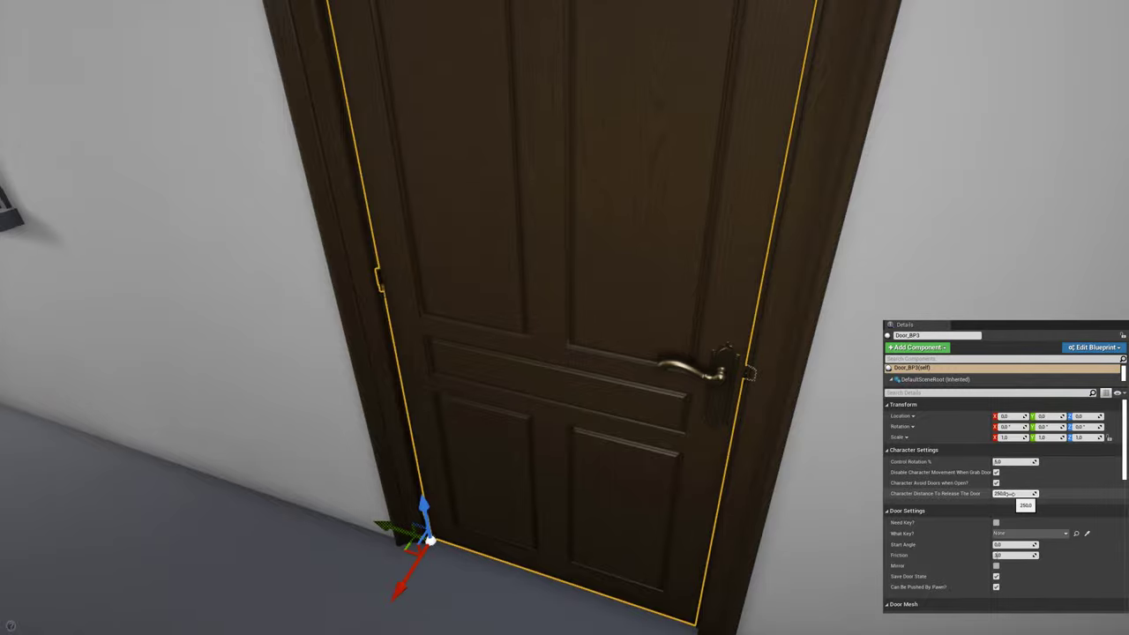
key(alt+p)
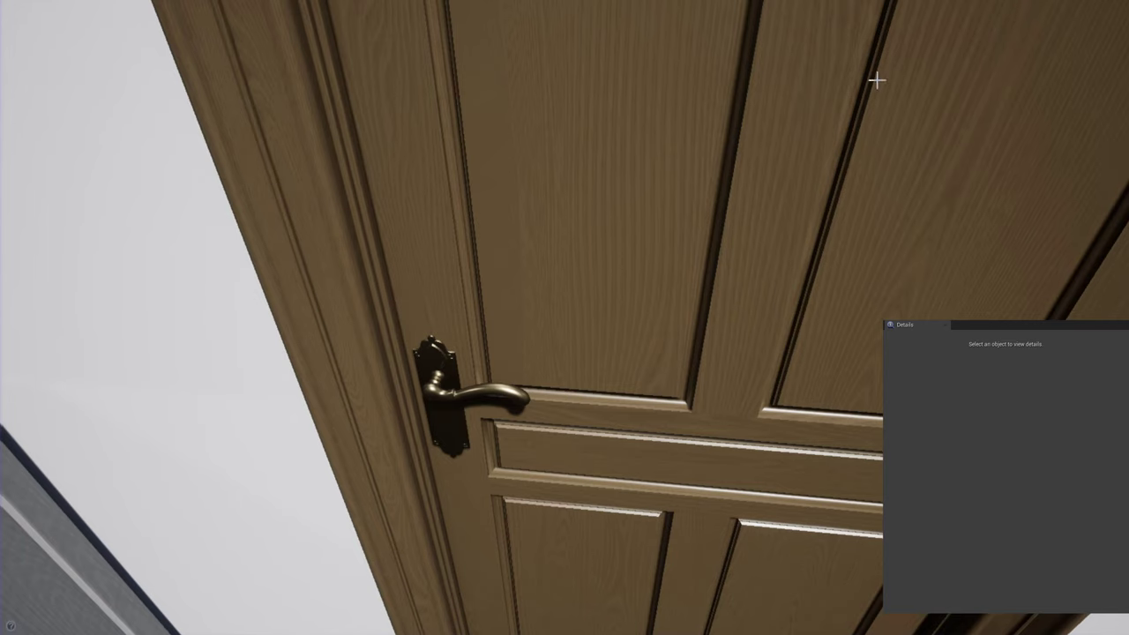
click(875, 80)
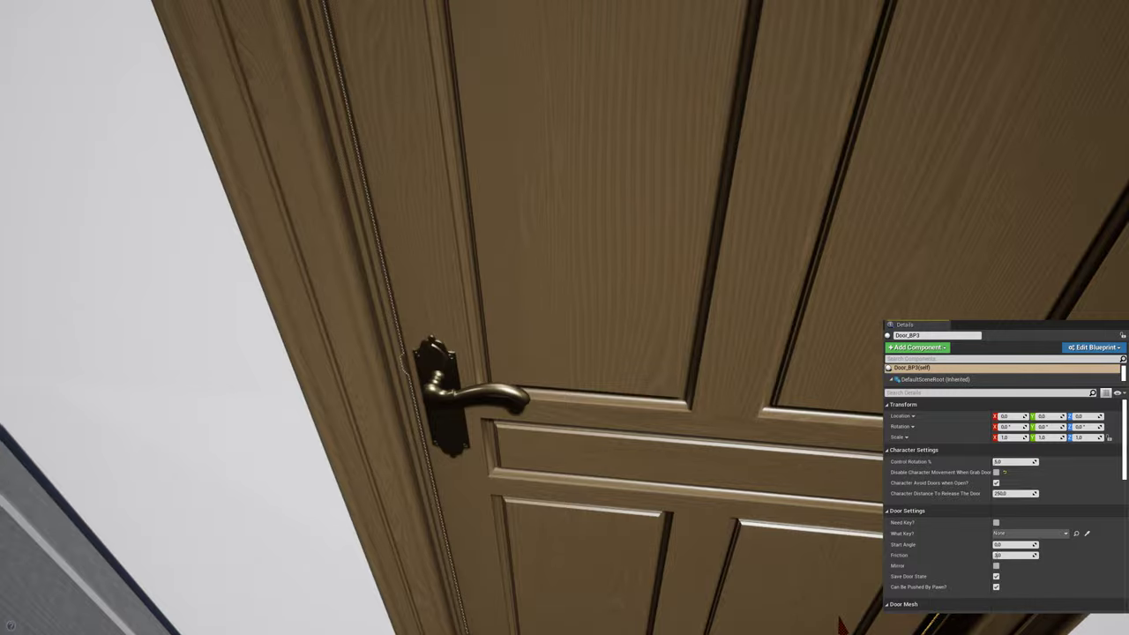
Walk through the doorway while holding the door, then re-enable Disable Character Movement When Grab Door
key(alt+p)
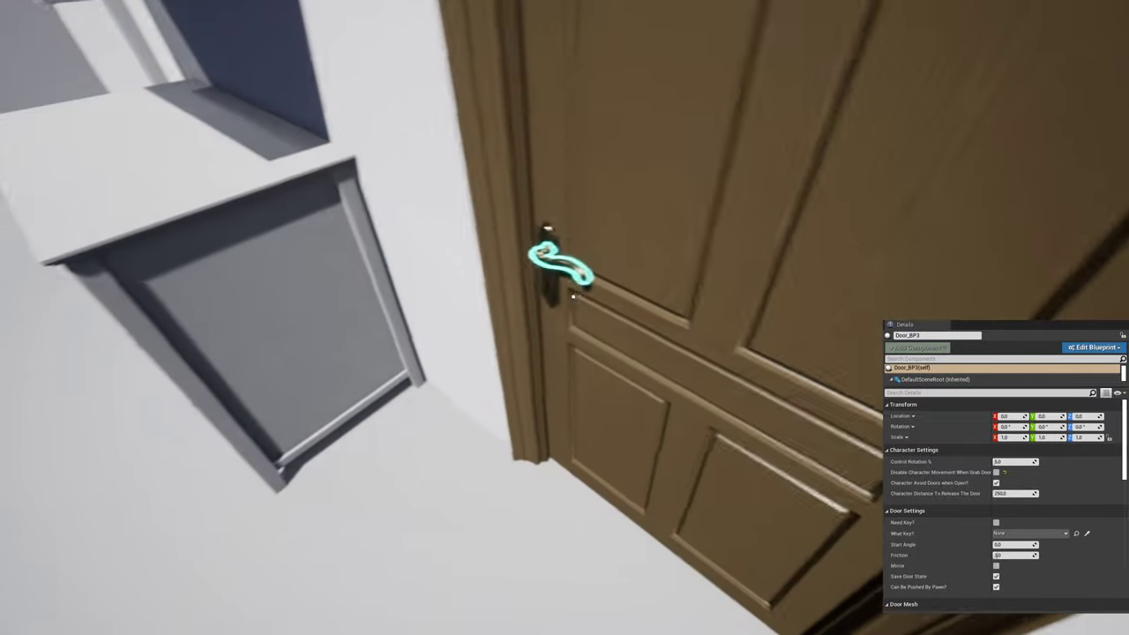
click(574, 297)
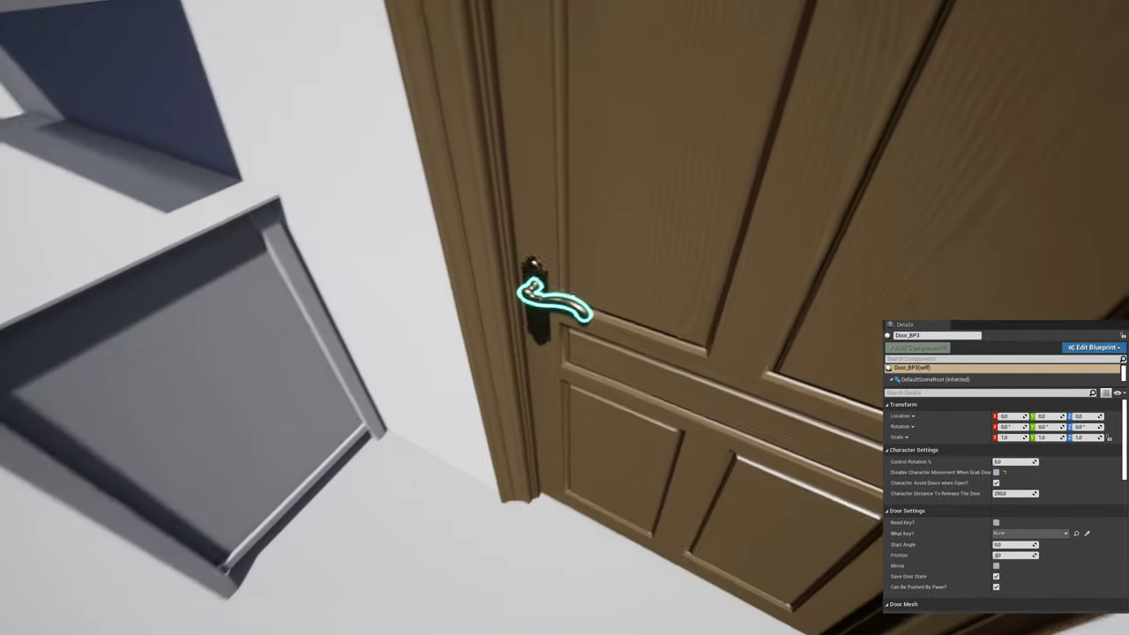
key(w)
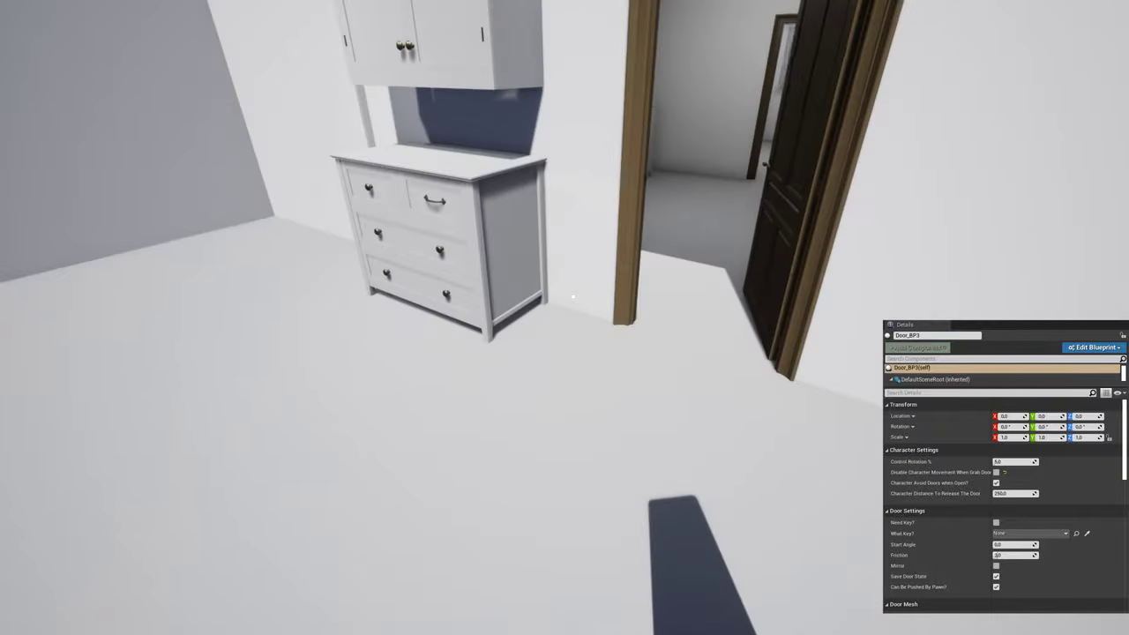
key(w)
key(w)
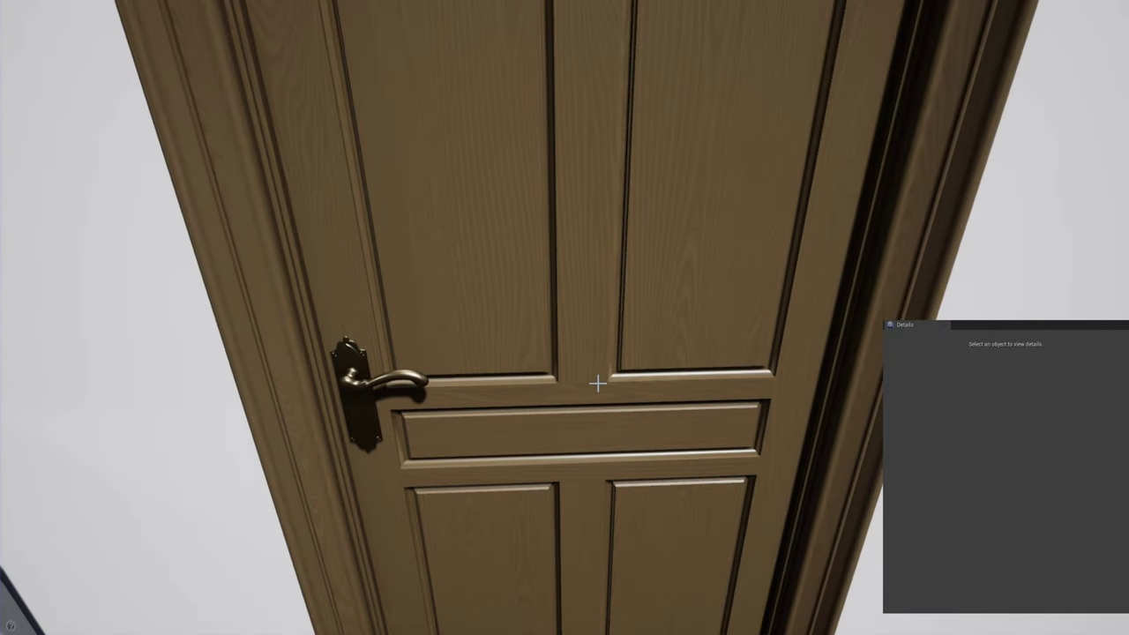
click(758, 524)
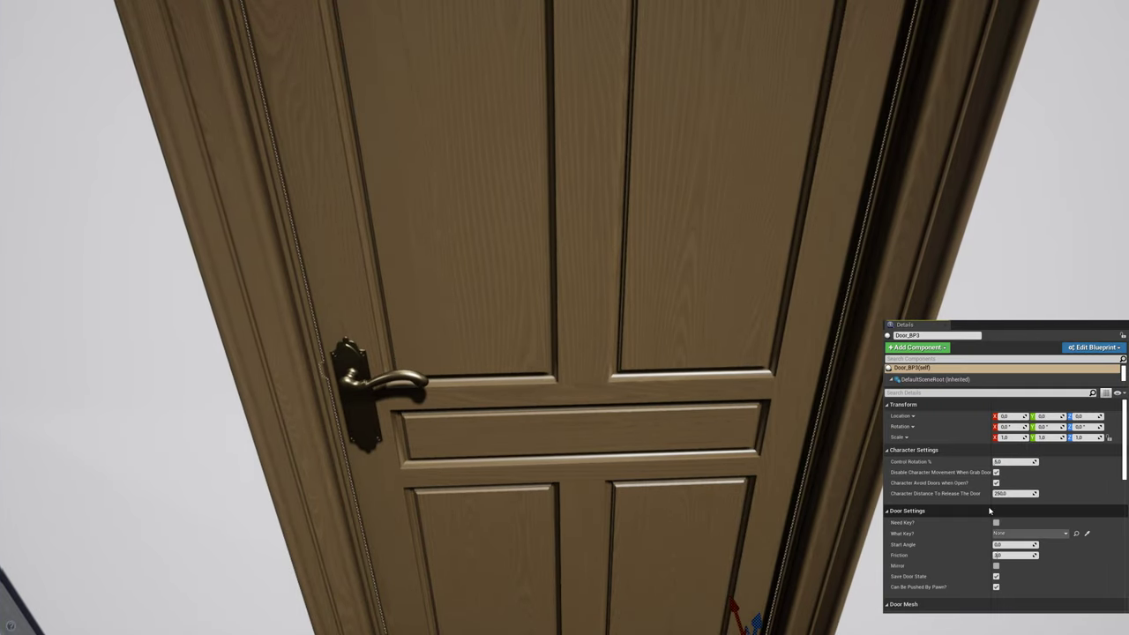
scroll(944, 523, down, 1)
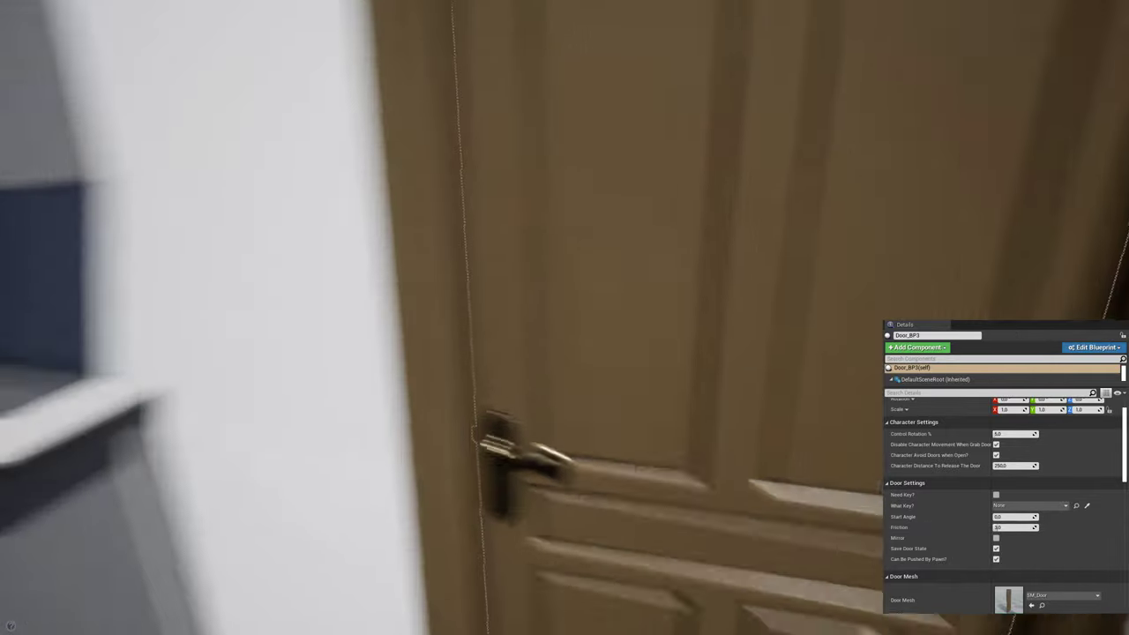
Assign the window-sill BP_Keys as the door's key, then pick it up in play and unlock the door
key(w)
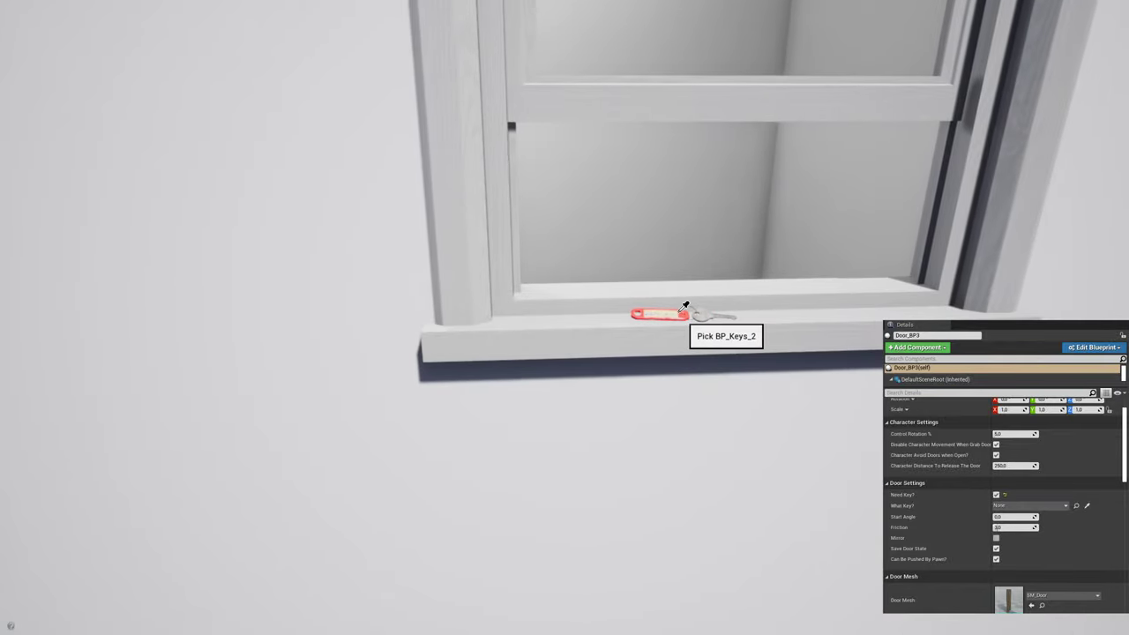
click(720, 315)
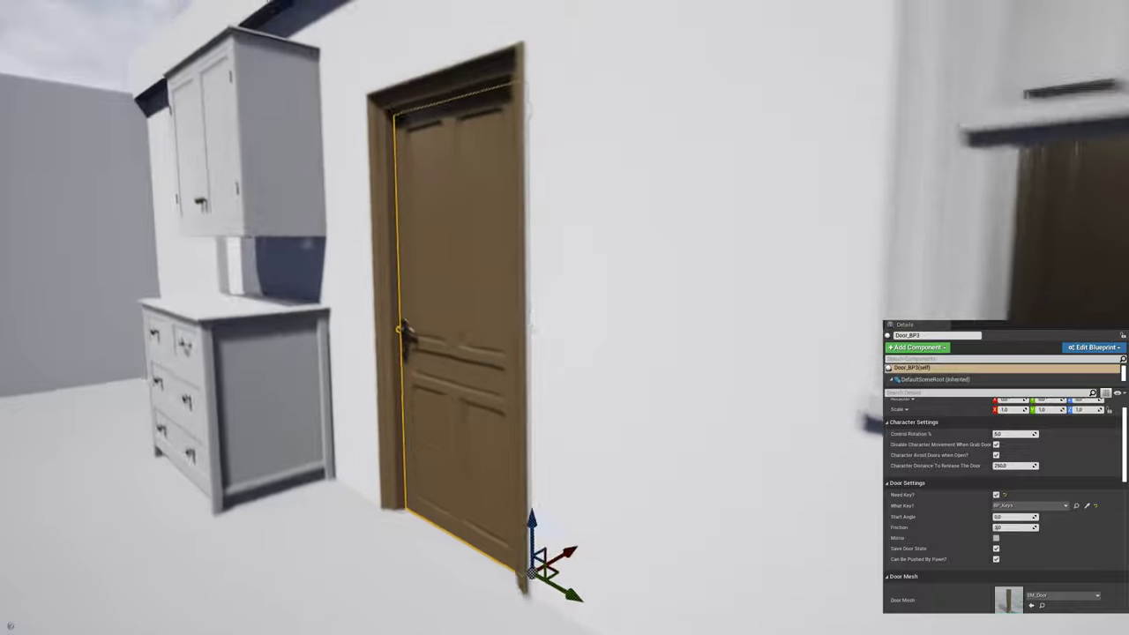
key(alt+p)
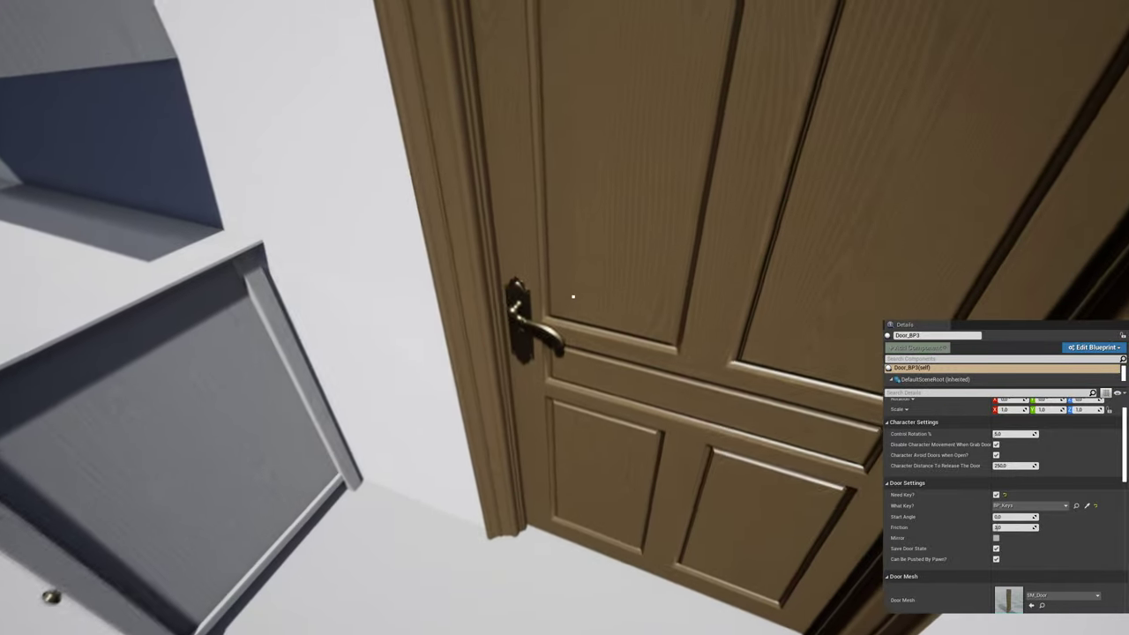
key(e)
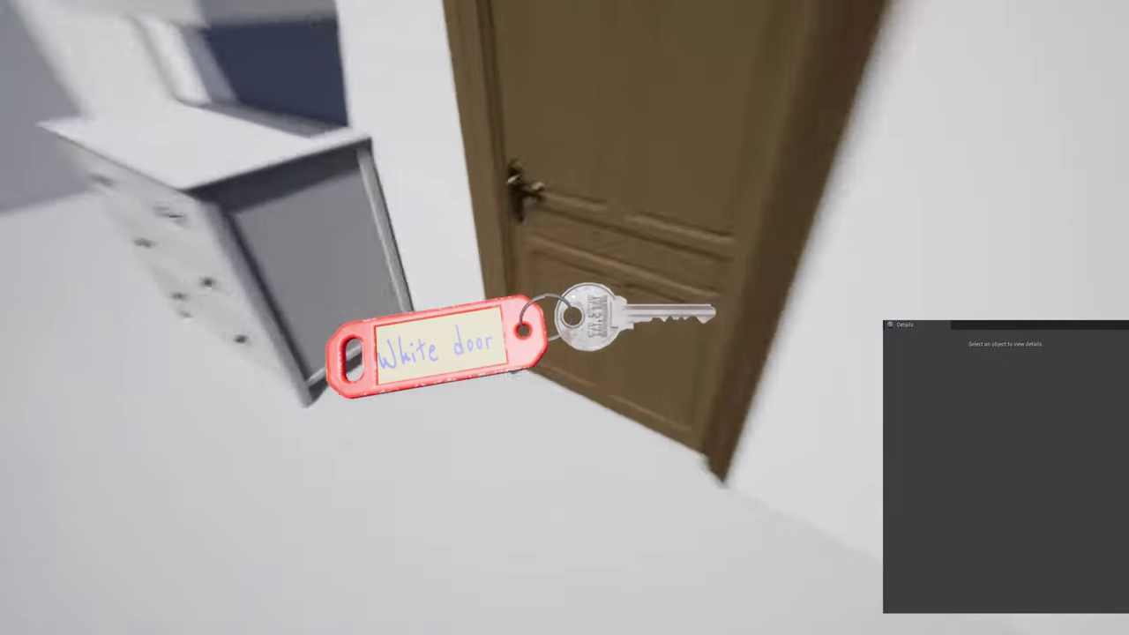
key(e)
key(w)
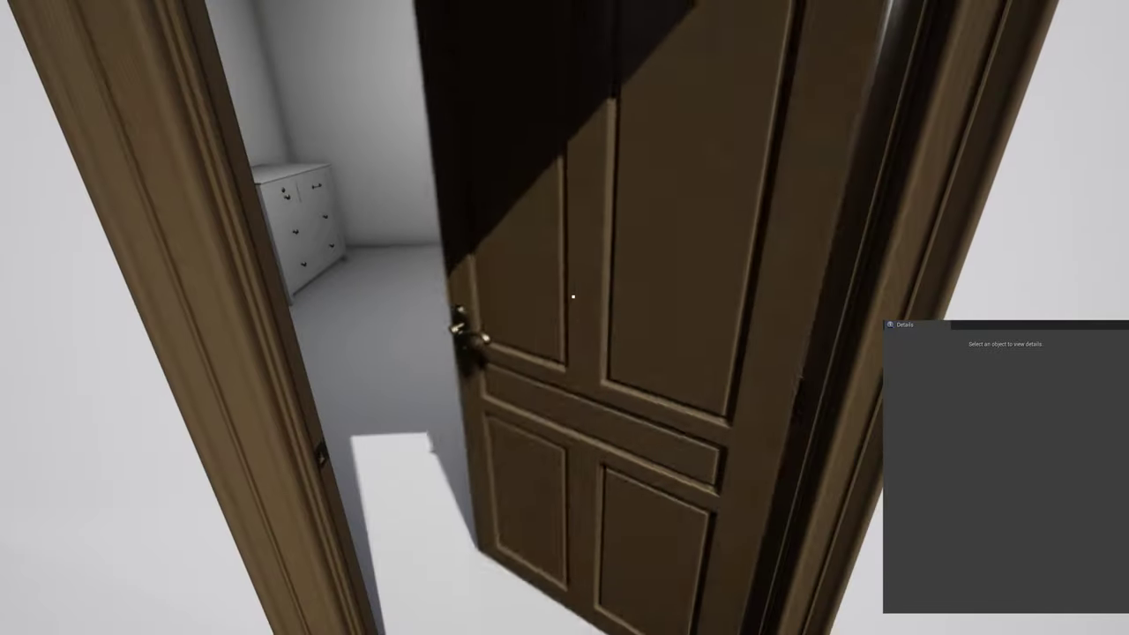
key(s)
key(e)
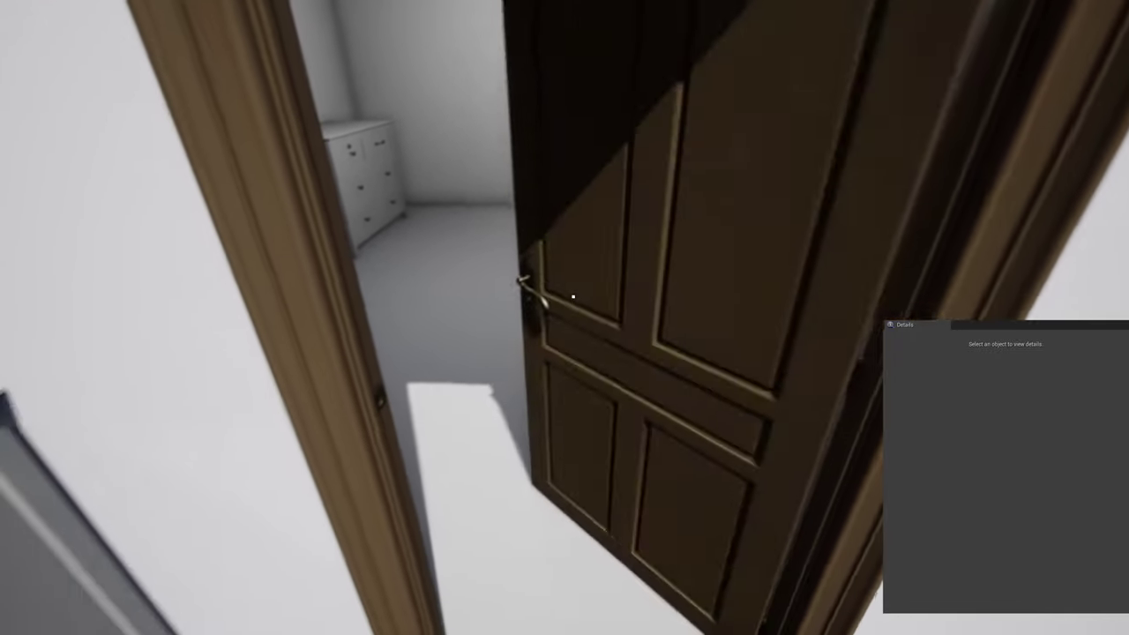
key(w)
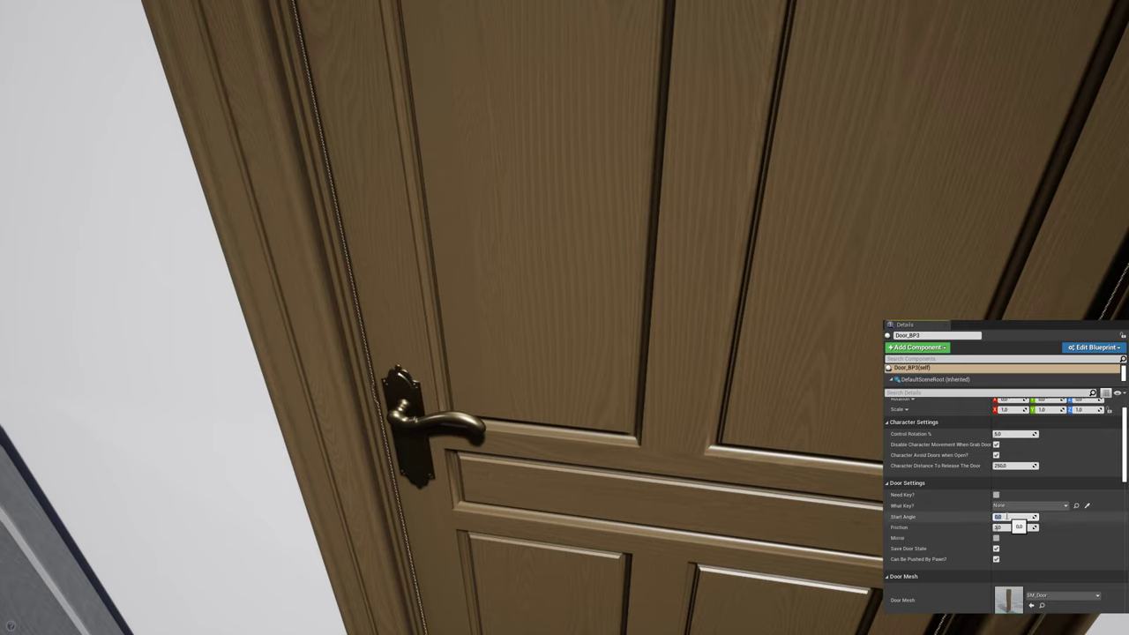
Test a Start Angle of 30 in play, then reset Door_BP3's Start Angle to 0.0
drag(1006, 517, 1044, 518)
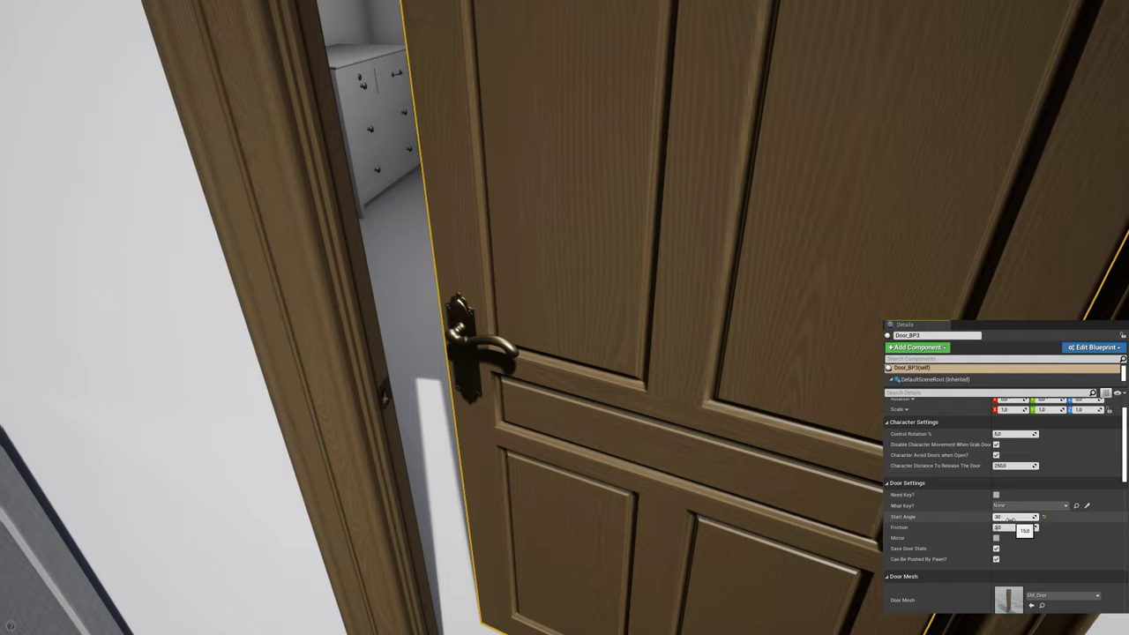
drag(1010, 519, 1011, 519)
key(alt+p)
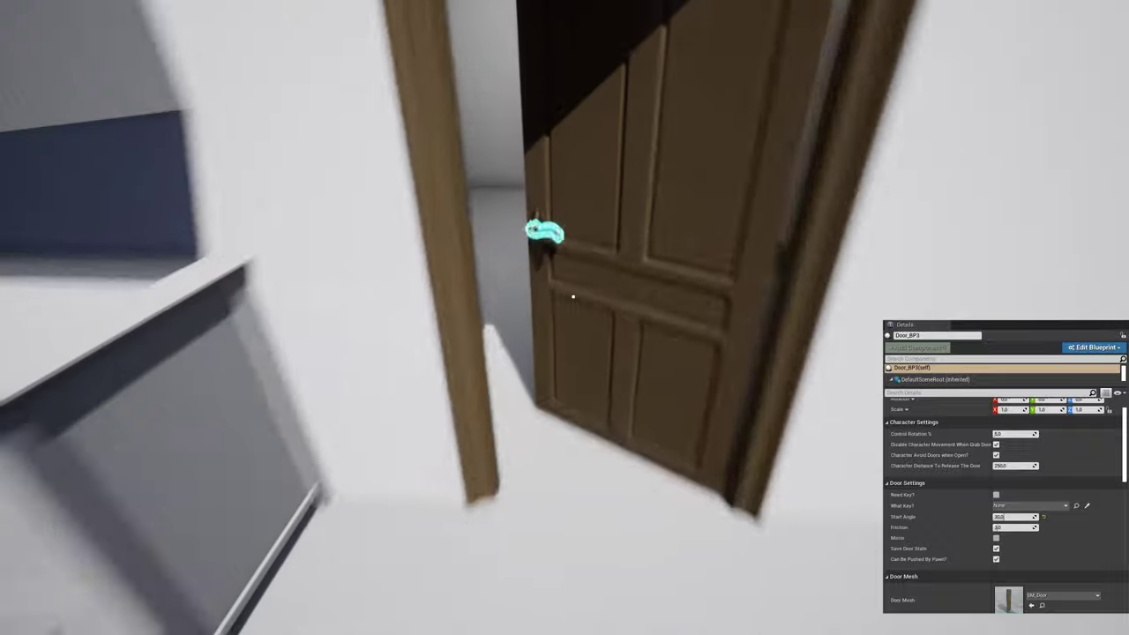
drag(573, 297, 572, 297)
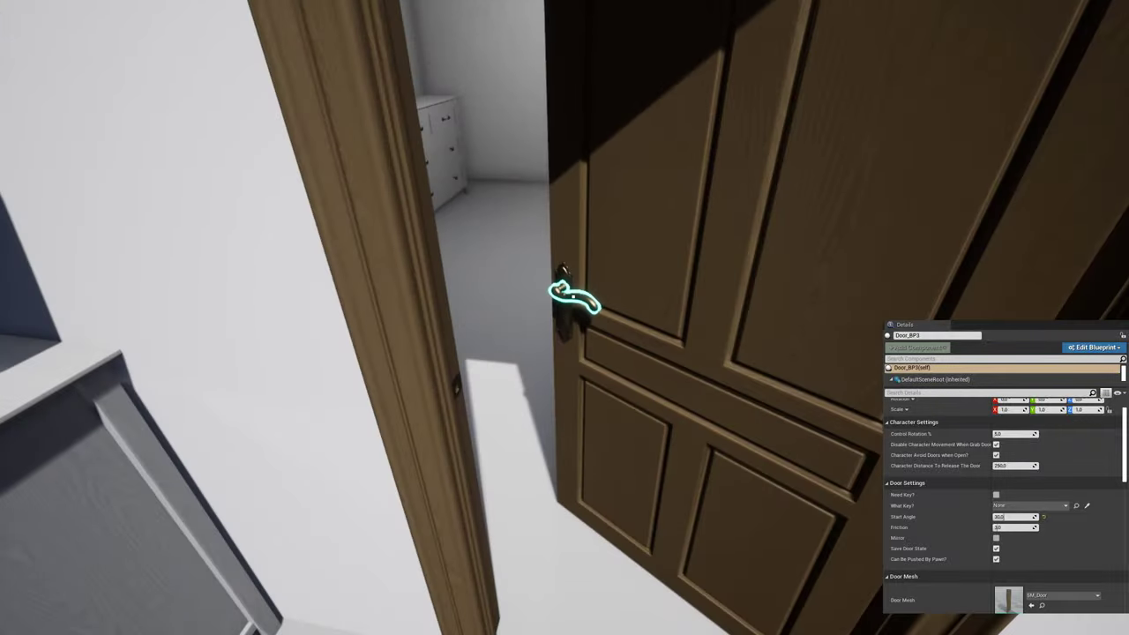
key(F8)
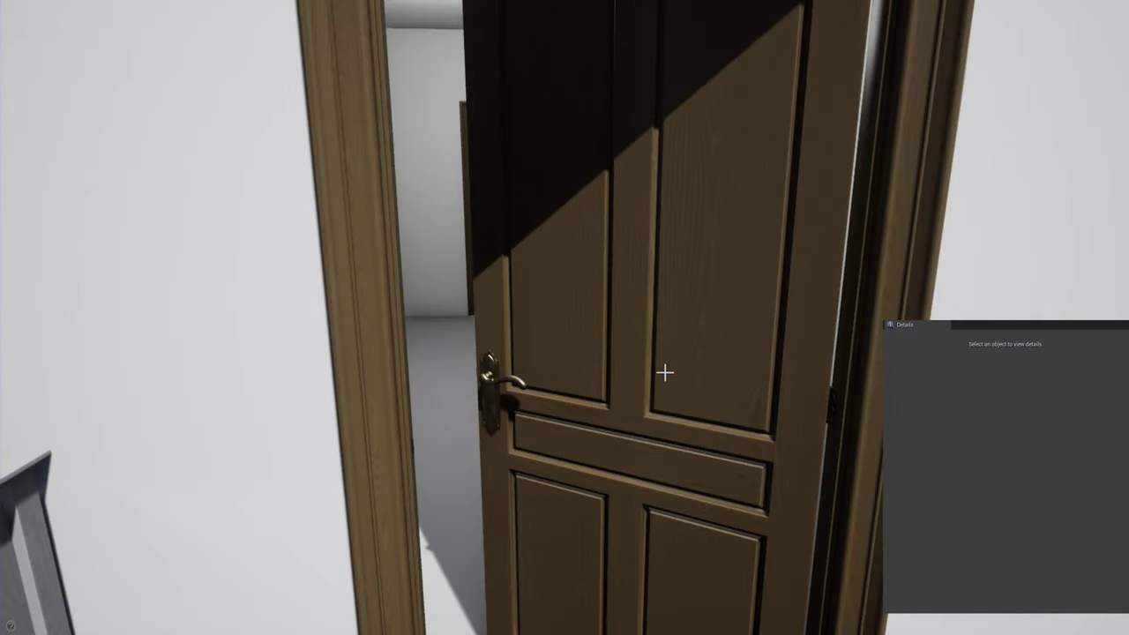
click(666, 370)
click(1045, 519)
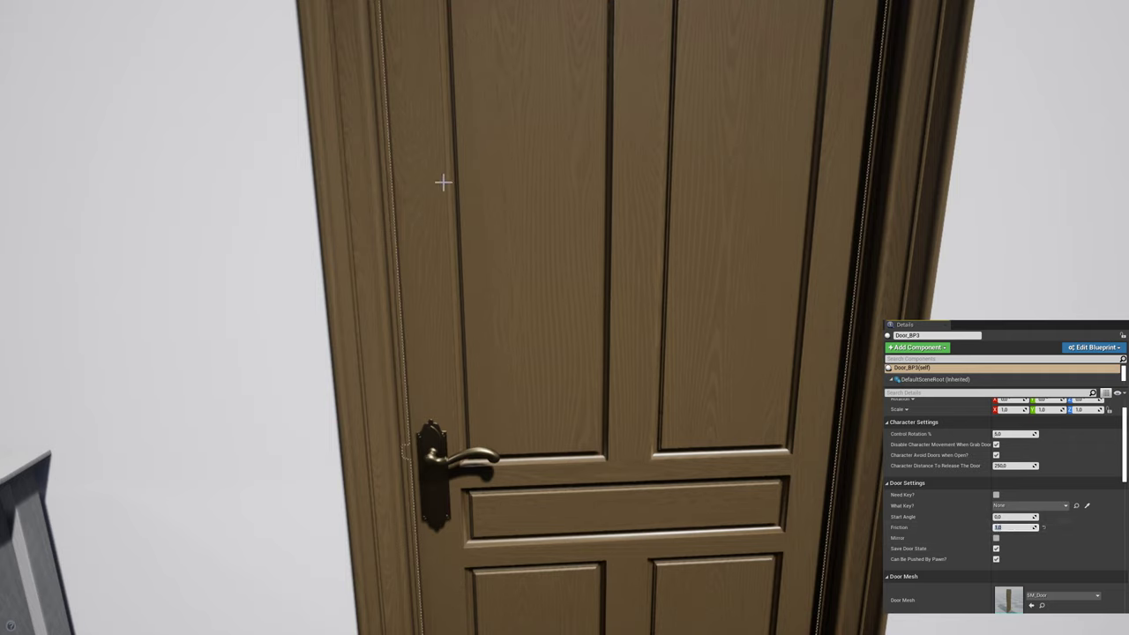
With Friction at 20.0, walk up and swing the door open by its handle in play
key(alt+p)
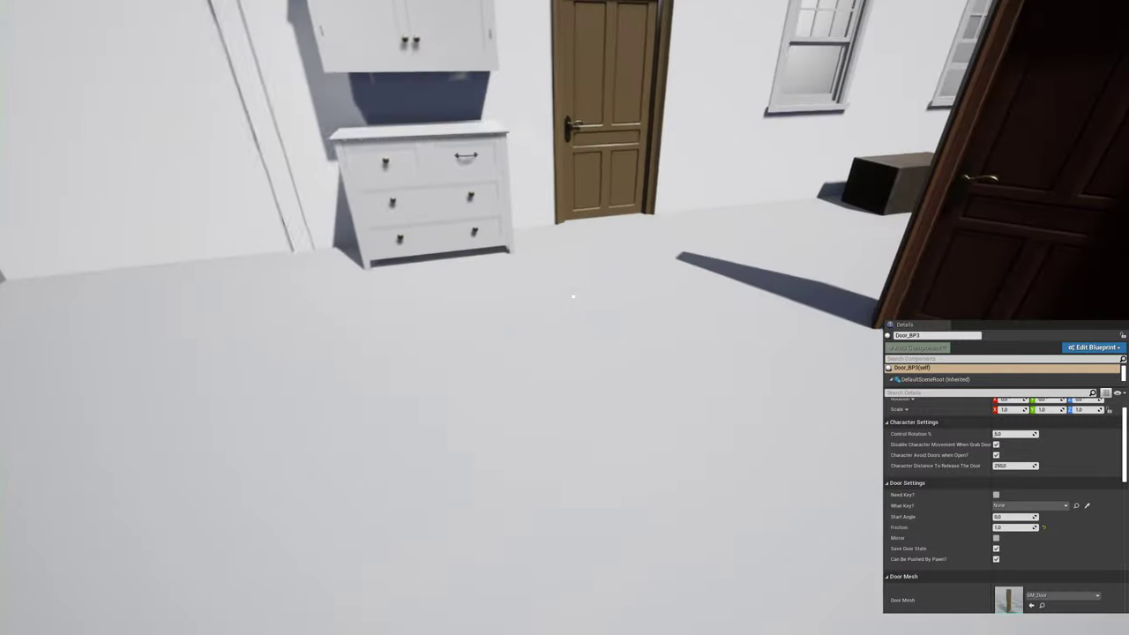
key(w)
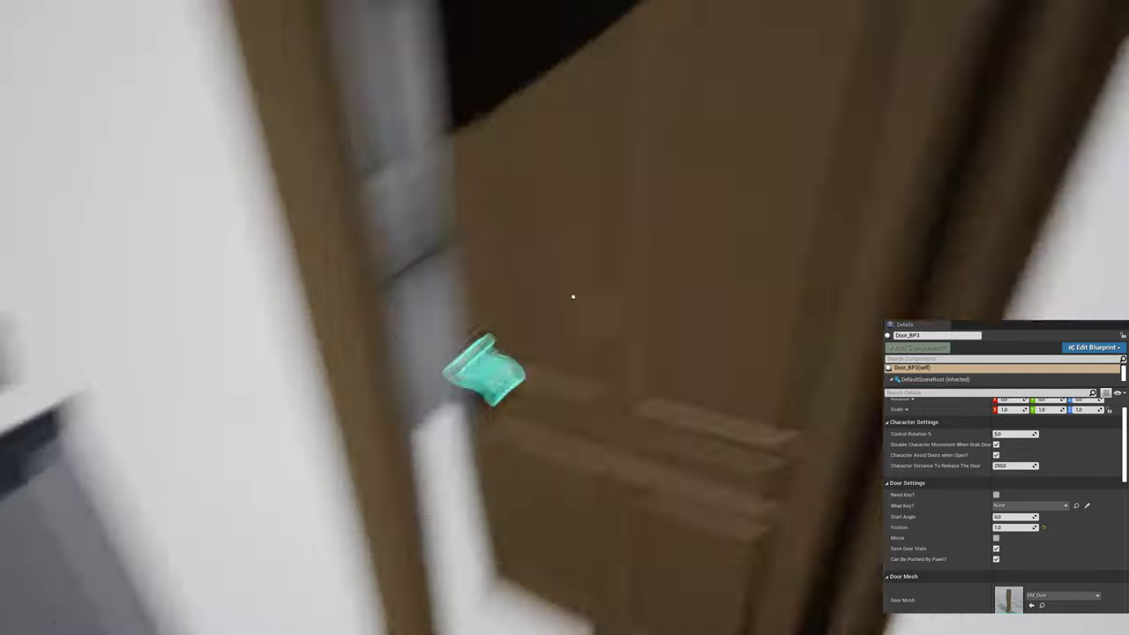
drag(573, 297, 573, 297)
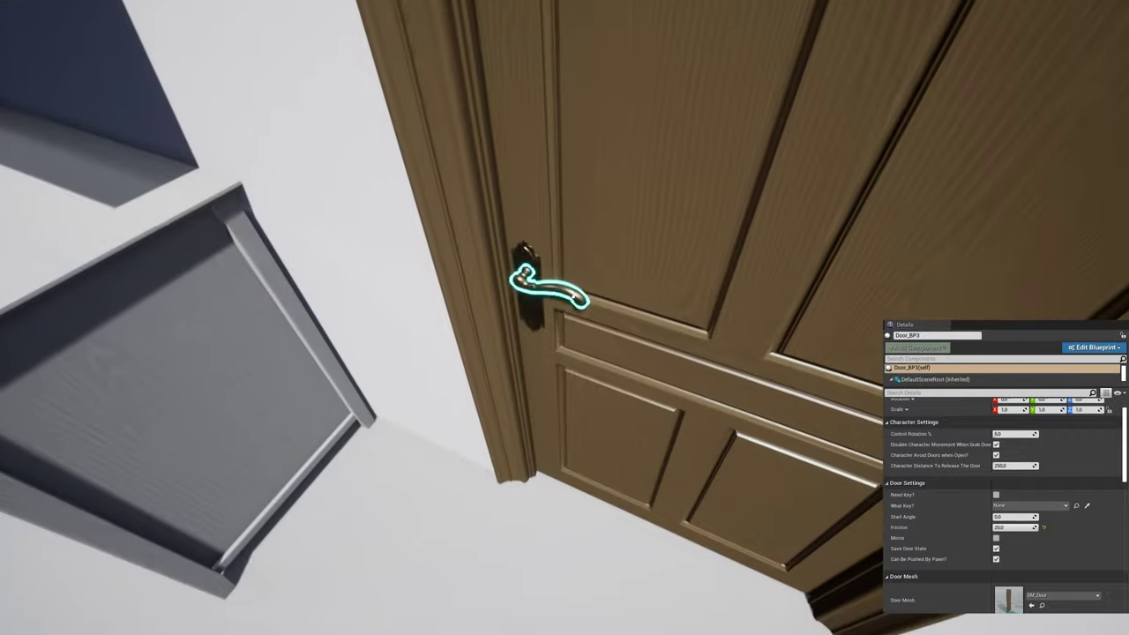
click(573, 297)
key(w)
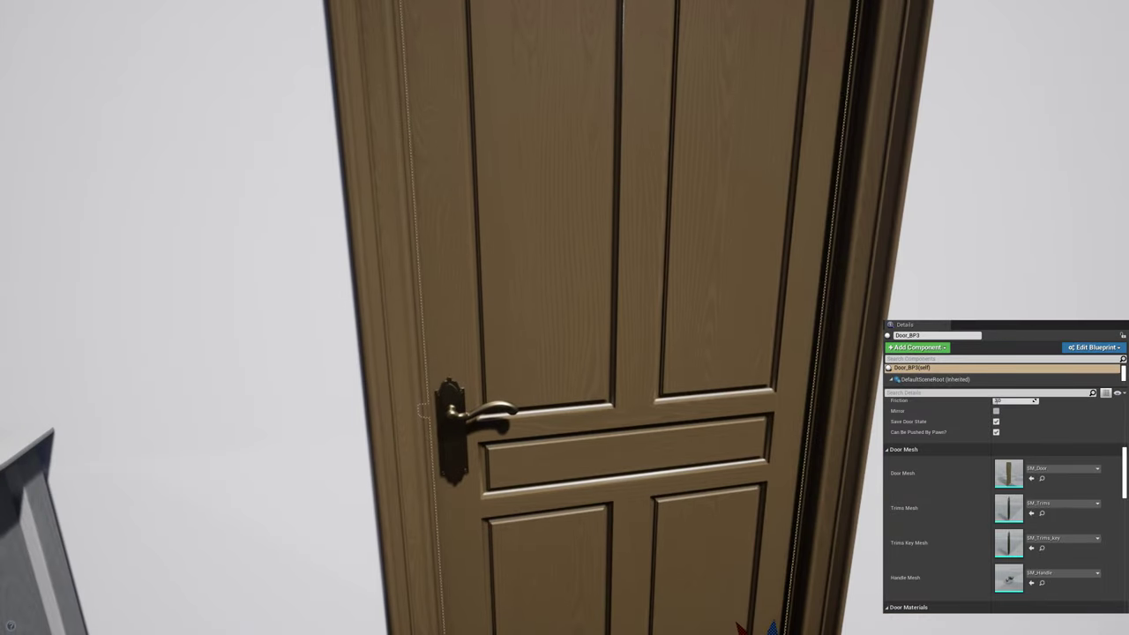
Preview the SM_Door1 and SM_Door2 door meshes, then restore the original SM_Door
click(1051, 472)
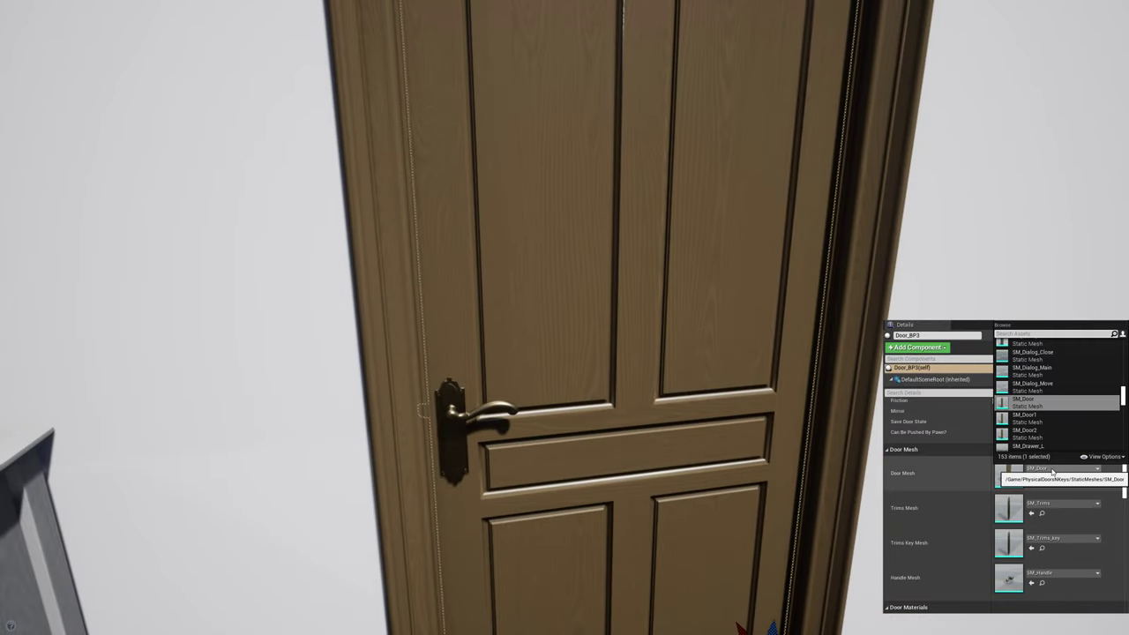
click(1049, 417)
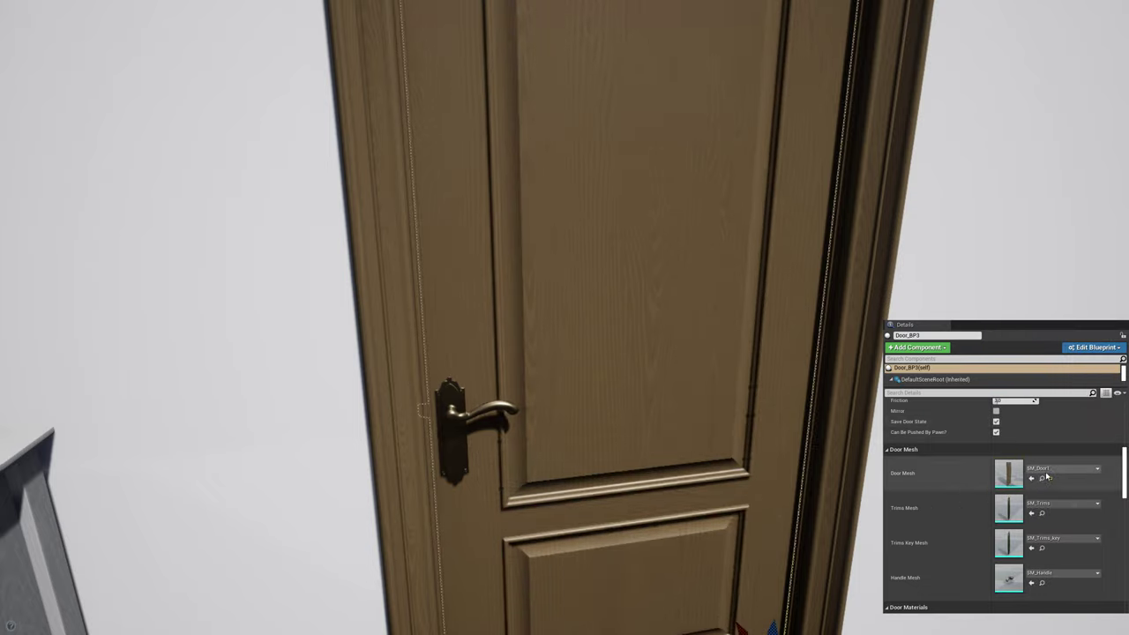
click(1048, 472)
click(1042, 418)
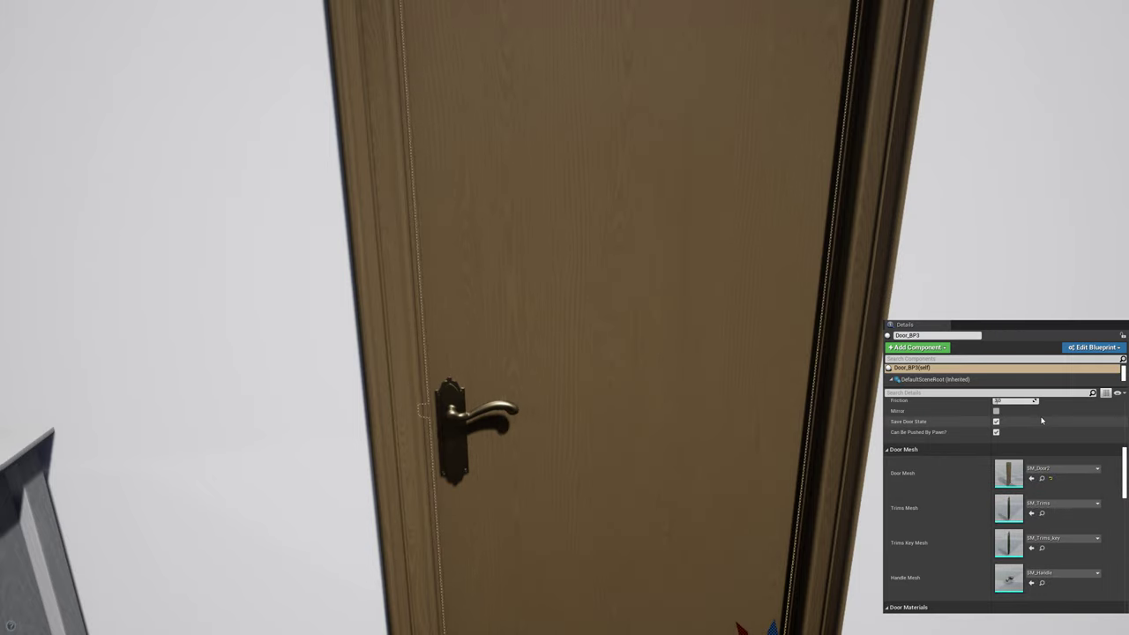
click(1065, 472)
click(1044, 386)
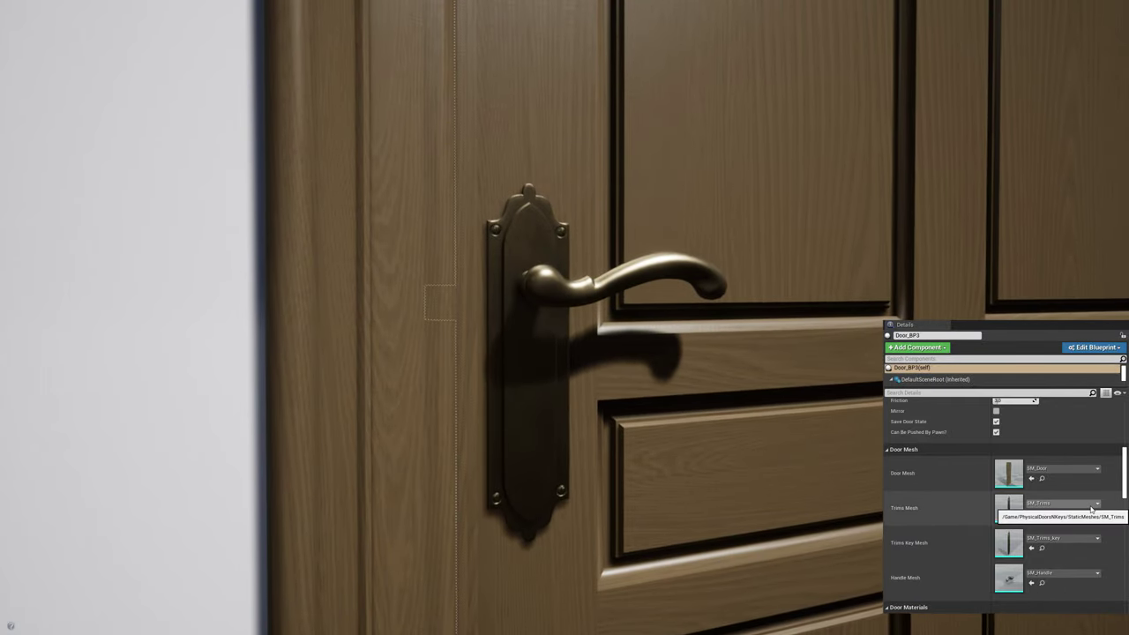
Try SM_Trims_1 for the handle backplate, then revert to SM_Trims
click(1063, 503)
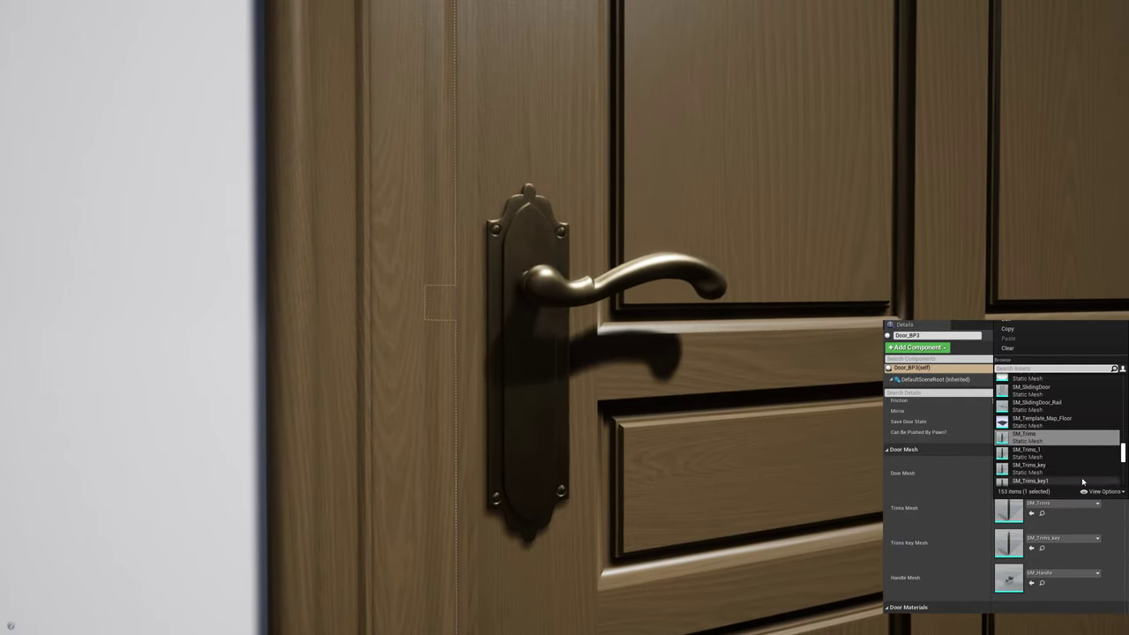
click(1049, 455)
click(1079, 506)
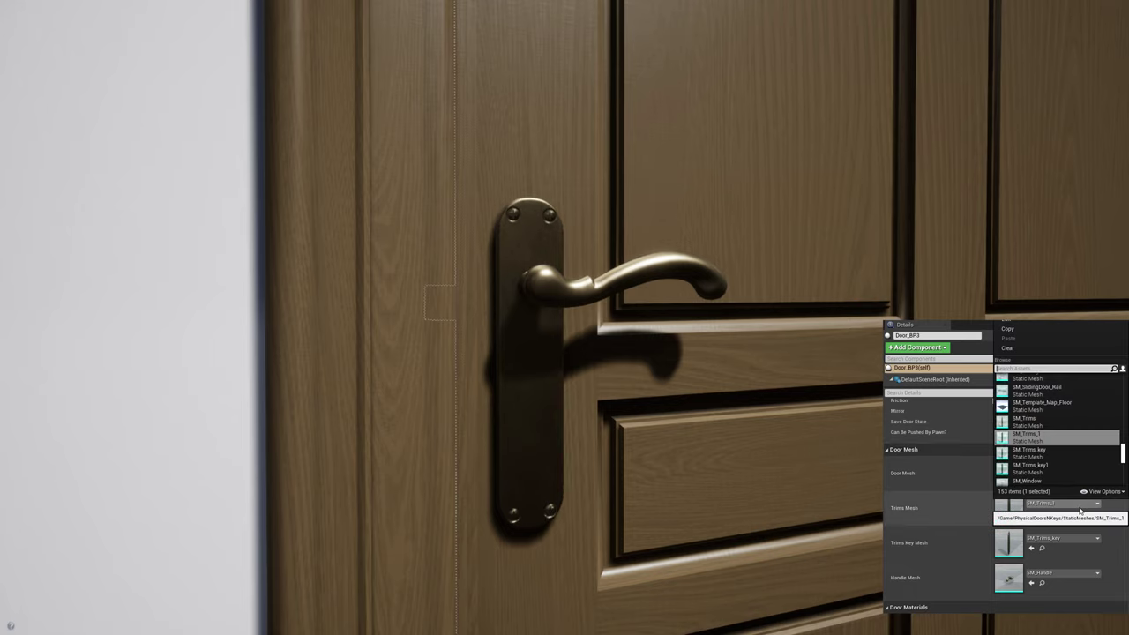
click(1054, 420)
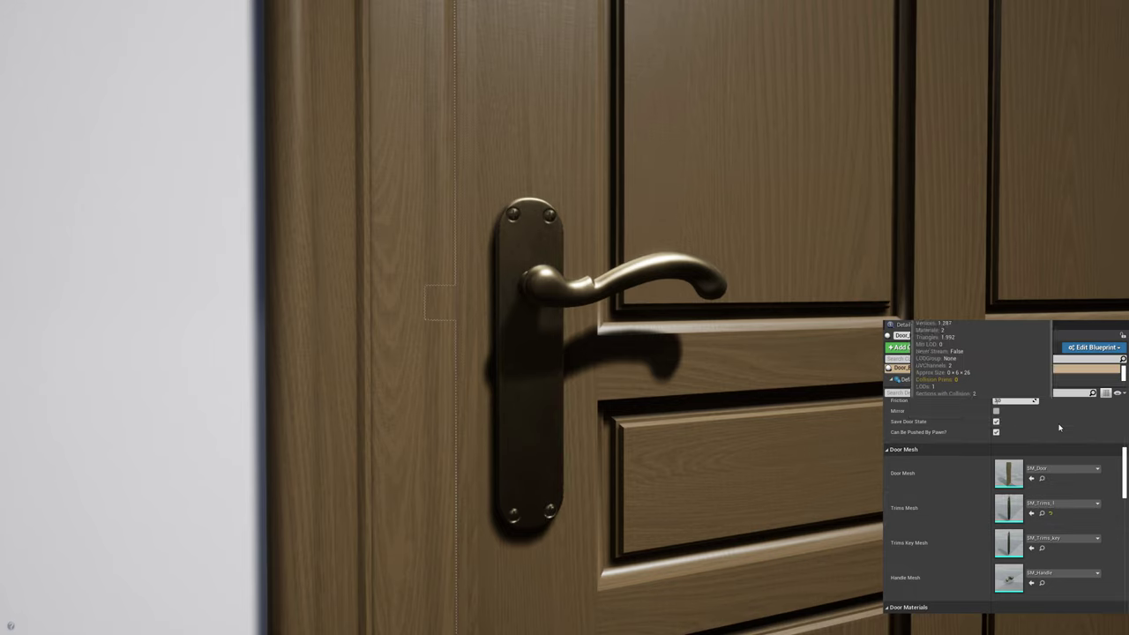
Try the SM_Handle1 lever, revert to SM_Handle, and expand the Door Material array
scroll(1052, 550, down, 1)
click(1053, 545)
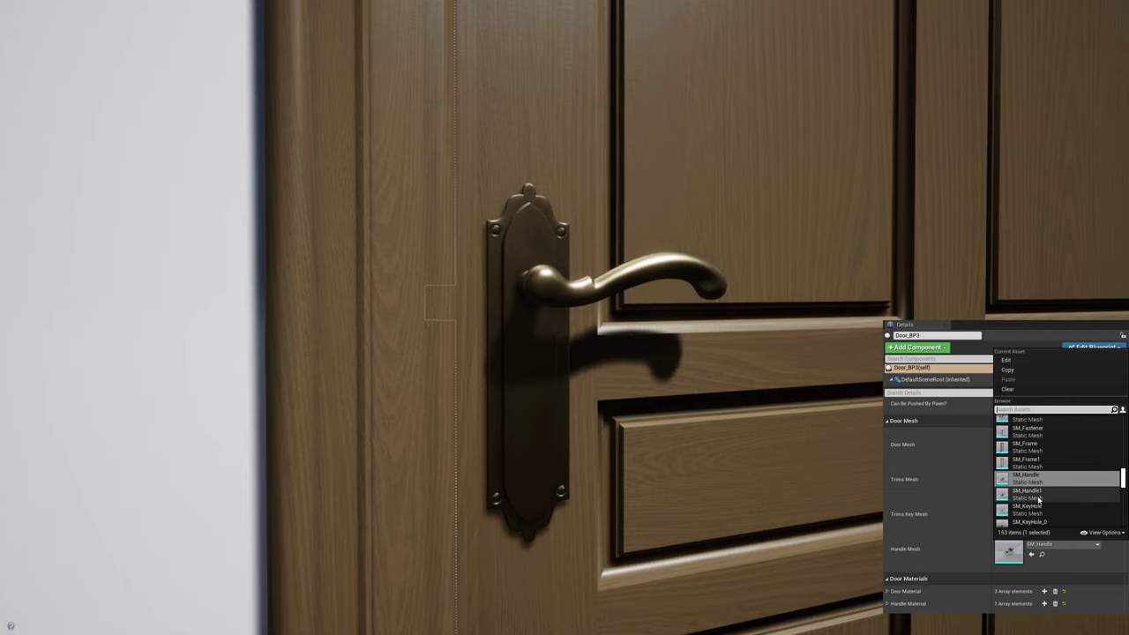
click(1039, 499)
click(1053, 545)
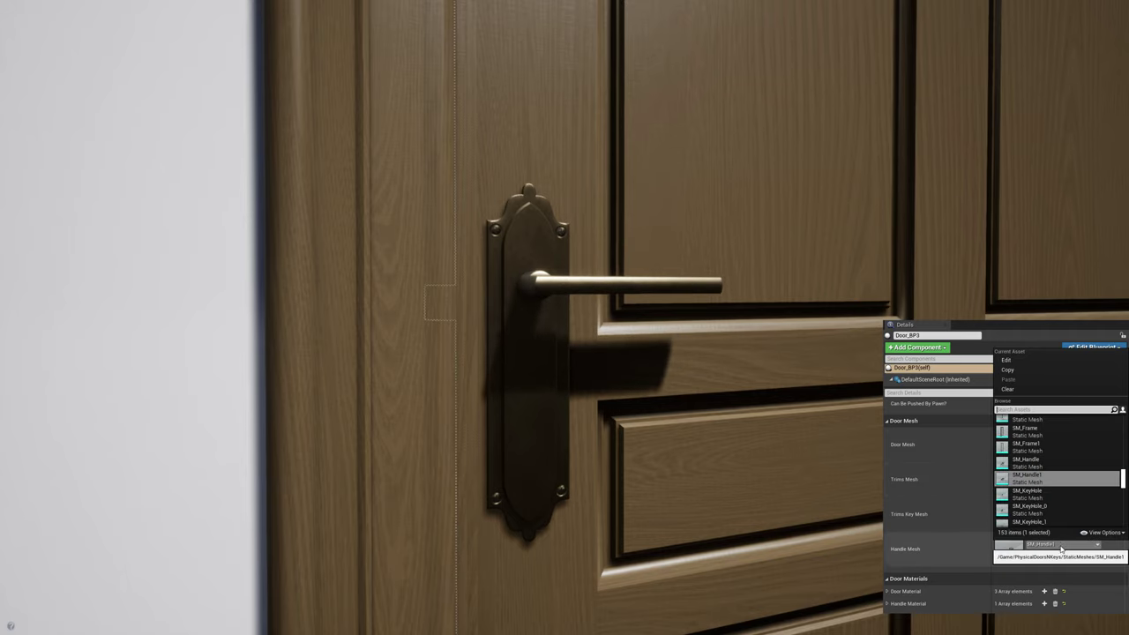
click(1047, 467)
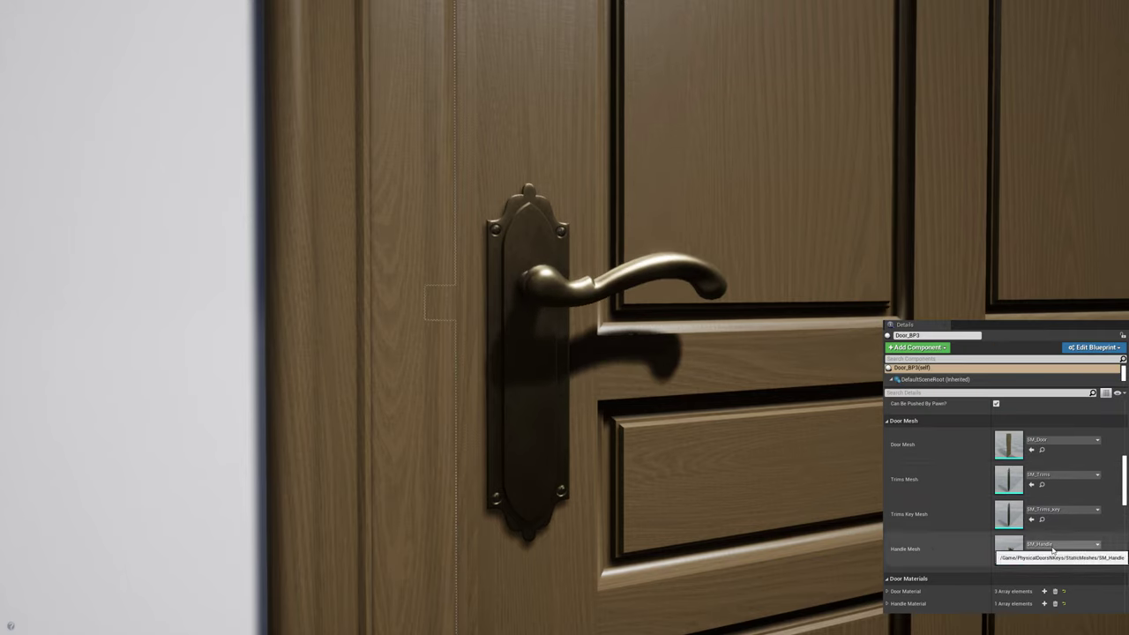
scroll(1052, 548, down, 3)
click(888, 478)
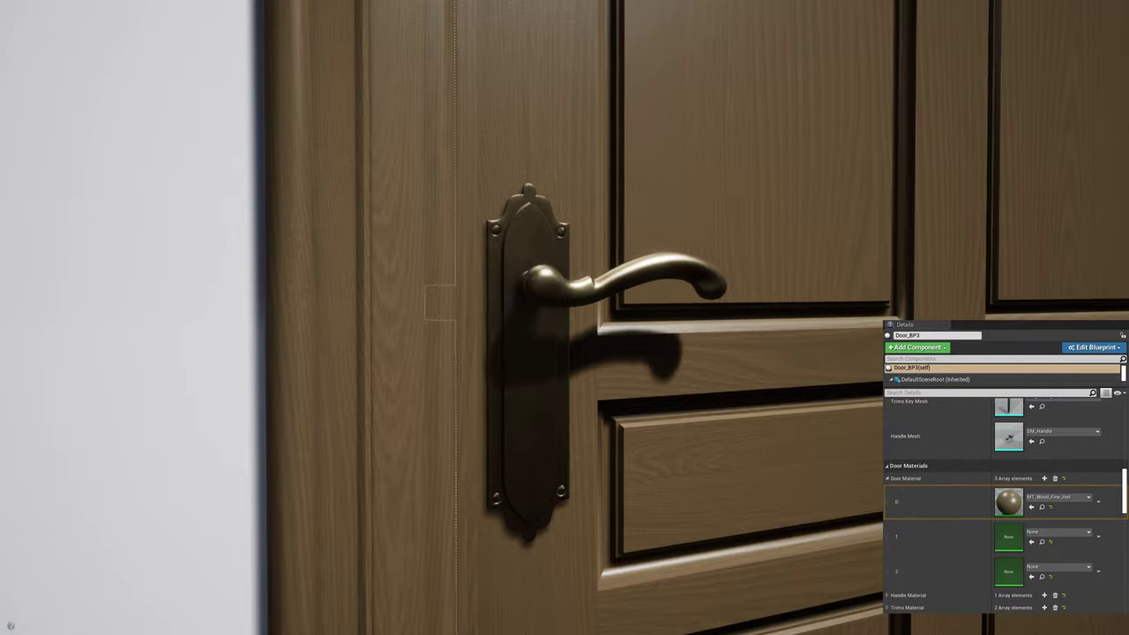
click(1031, 507)
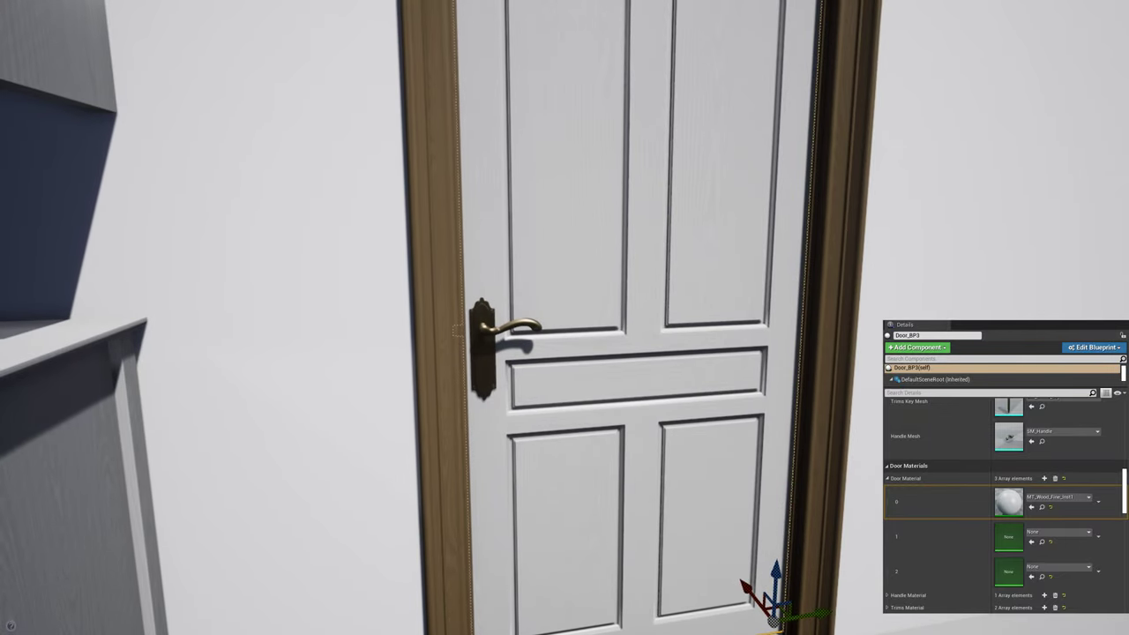
drag(939, 634, 939, 528)
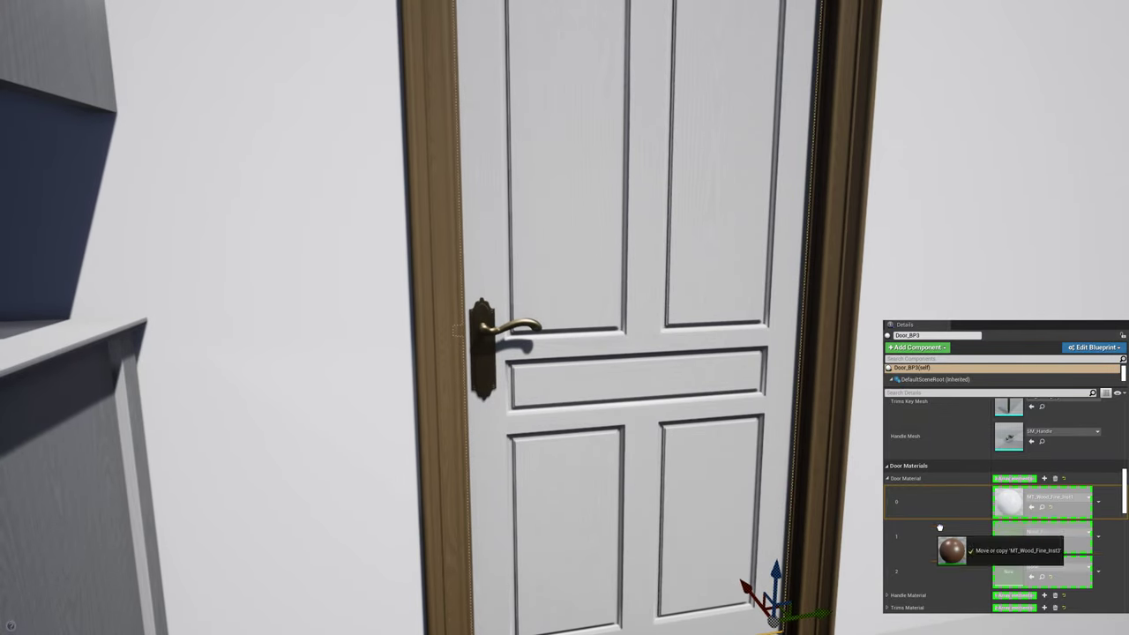
drag(1004, 502, 1007, 506)
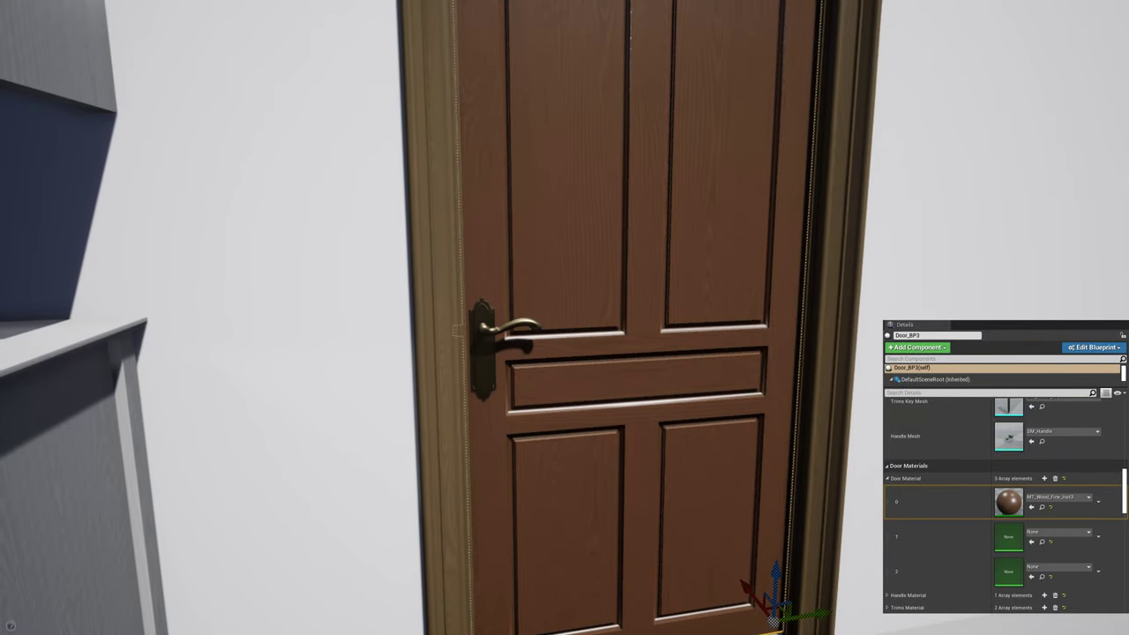
drag(1015, 634, 1016, 506)
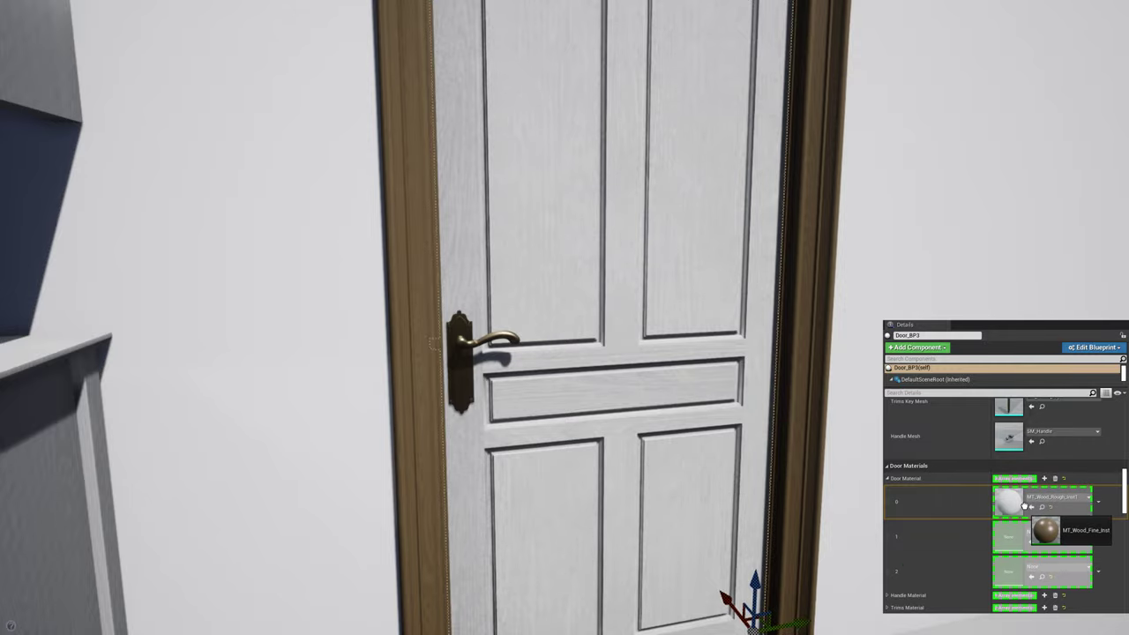
drag(1041, 520, 989, 503)
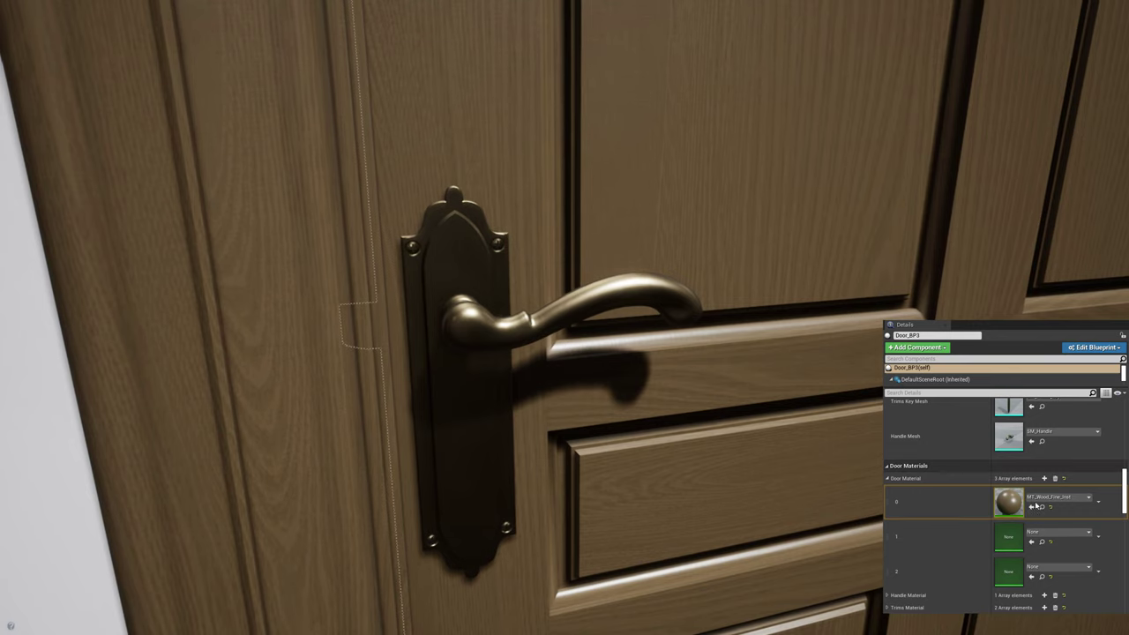
Clear the first door material slot and give the handle MT_Metal_Fine_Inst1
click(1051, 508)
scroll(1050, 511, down, 2)
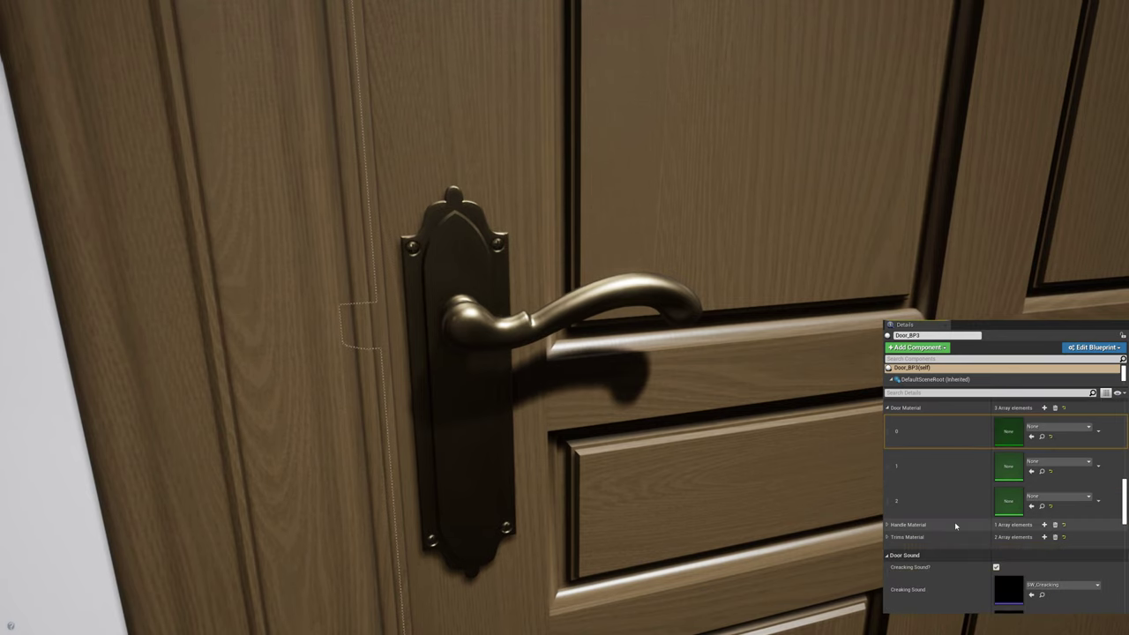
click(888, 524)
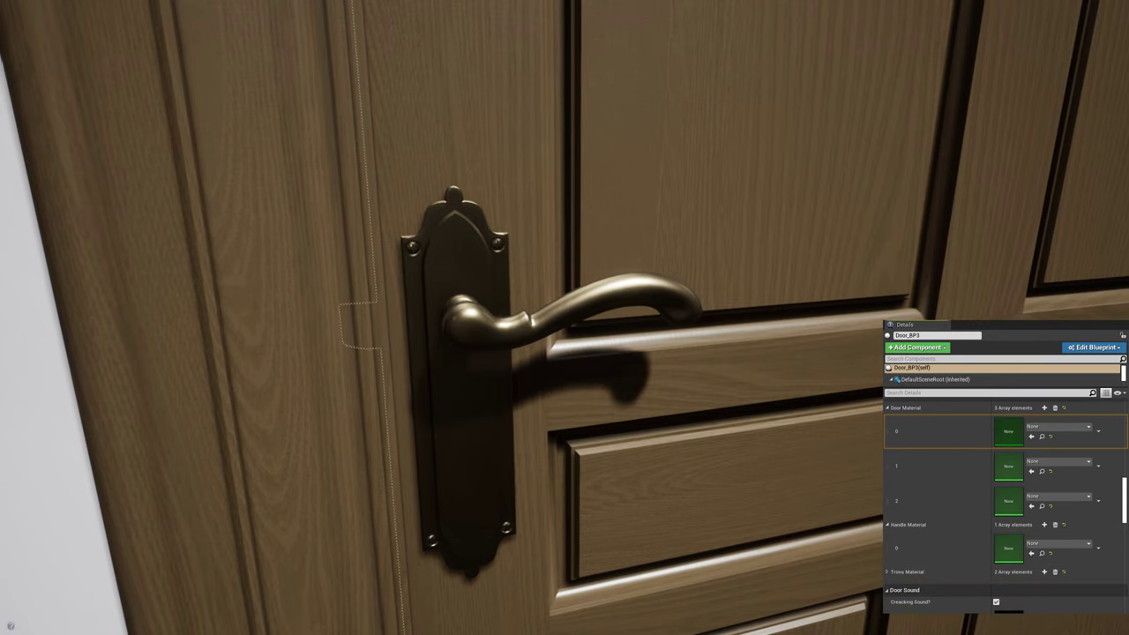
drag(234, 622, 1030, 554)
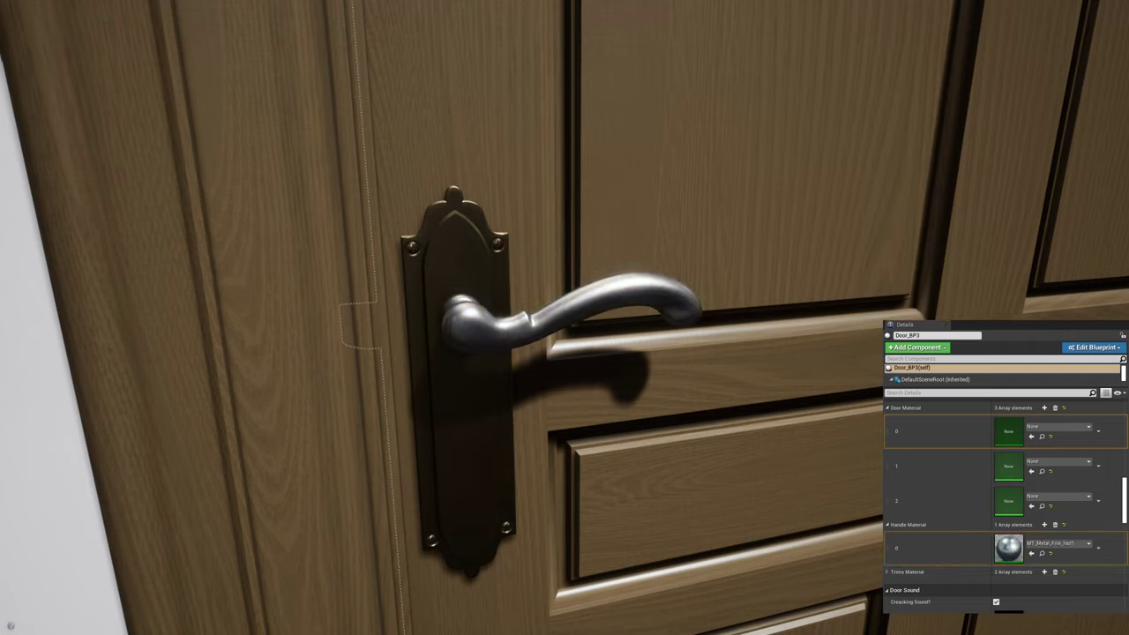
Set Trims element 0 to MT_Metal_Fine_Inst1 and element 1 to MT_Screw_Inst1
click(887, 572)
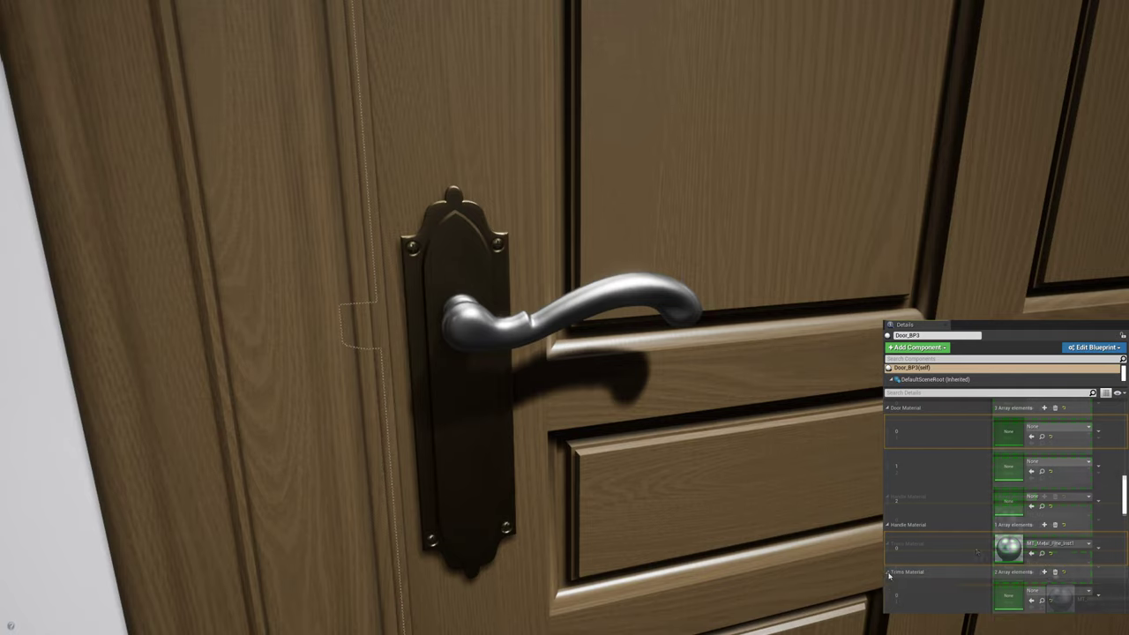
scroll(1006, 529, down, 1)
click(1030, 571)
mouse_move(788, 441)
right_down()
mouse_move(724, 446)
mouse_move(718, 481)
right_up()
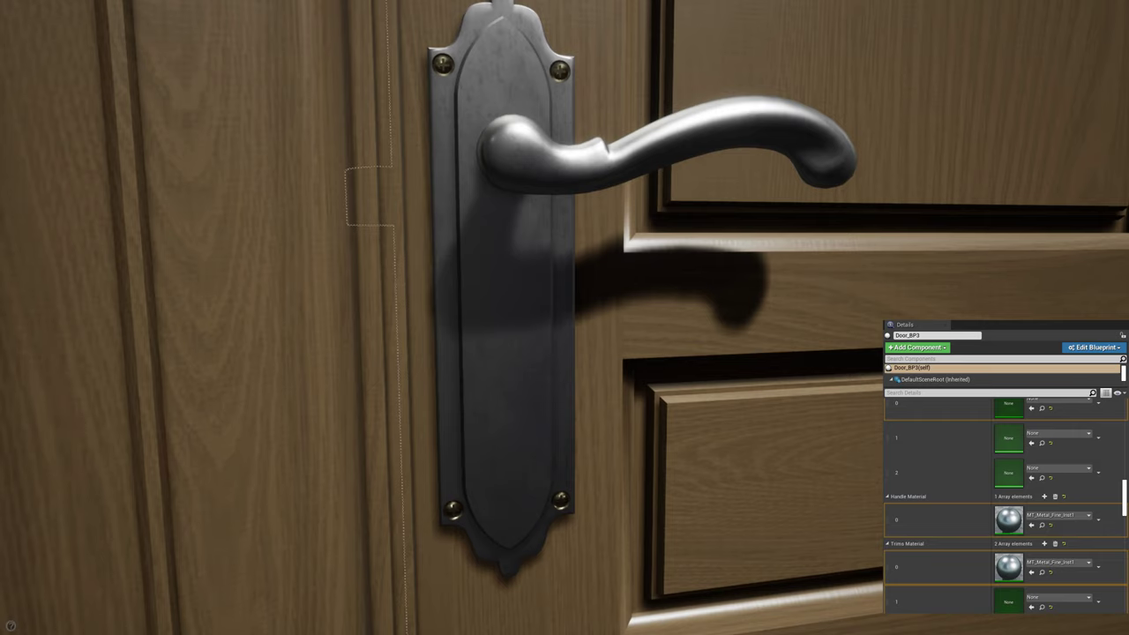
drag(979, 626, 1008, 600)
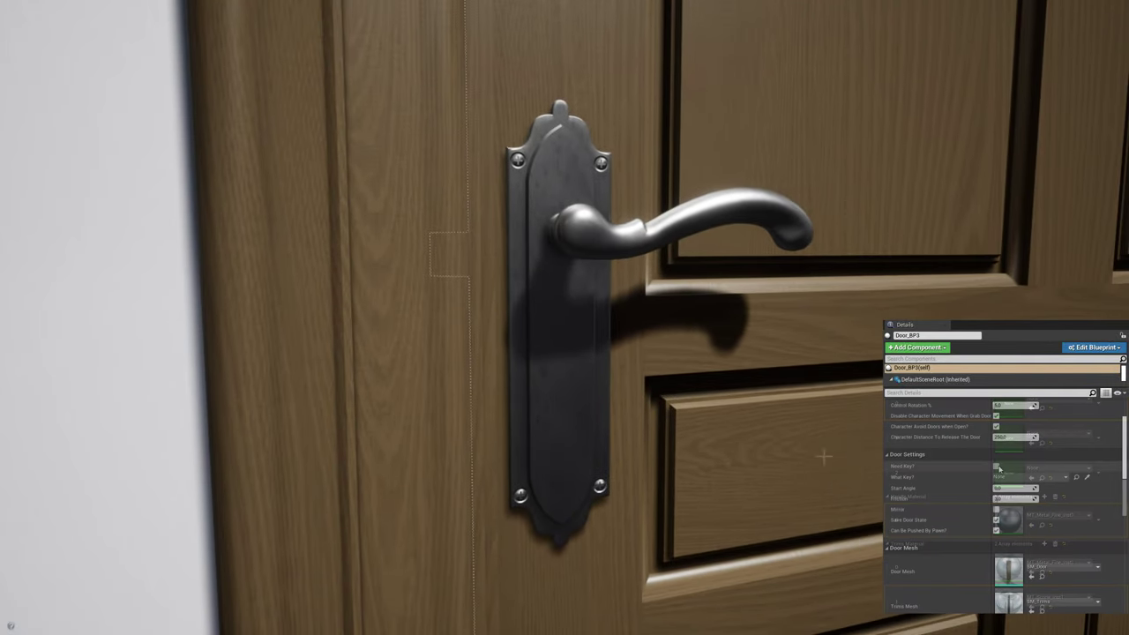
Toggle Need Key? on and off to preview the handle keyhole, leaving it unchecked
click(997, 466)
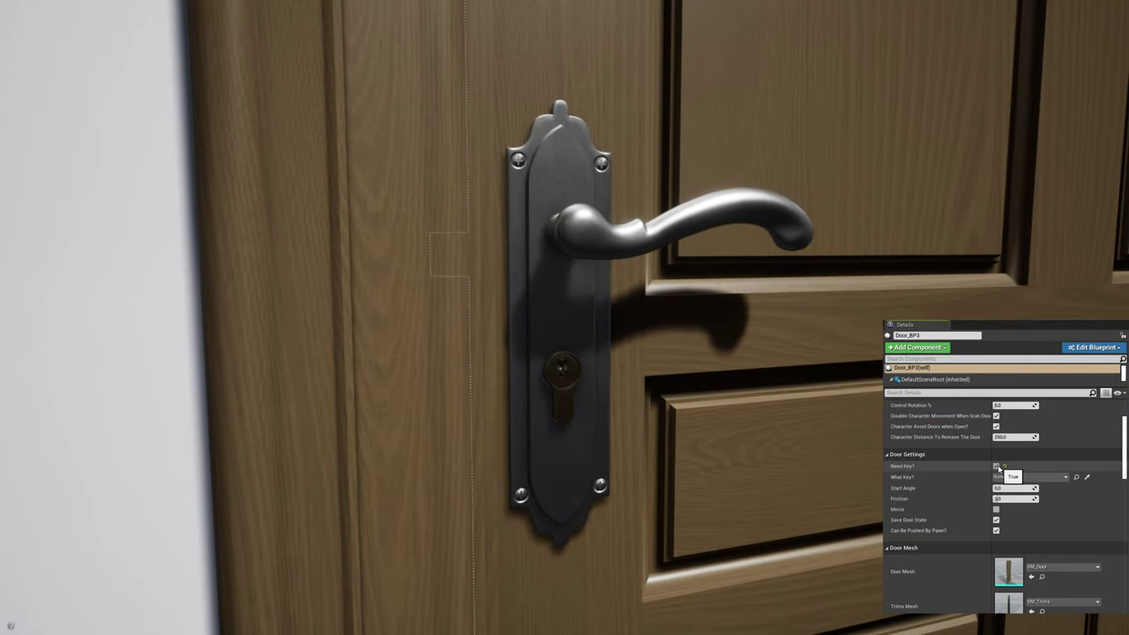
click(996, 466)
click(996, 465)
click(997, 466)
click(997, 465)
click(996, 466)
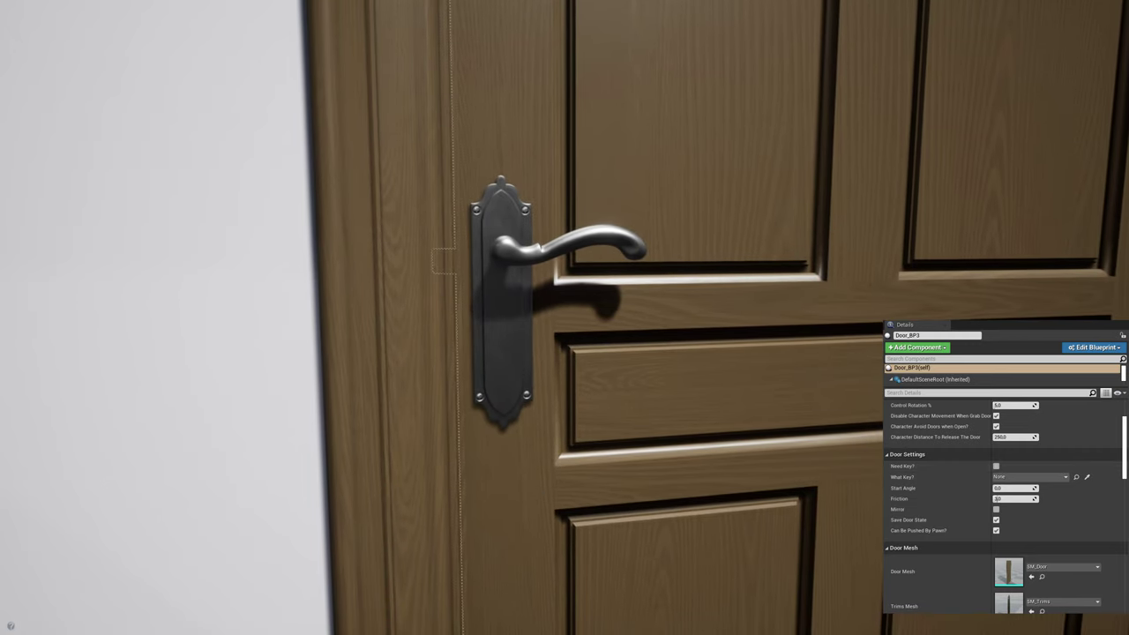
Reset Door_BP3's Handle Material element 0 and Trims Material elements 0 and 1 to None
scroll(1042, 558, down, 2)
scroll(1042, 558, down, 3)
scroll(1042, 558, down, 3)
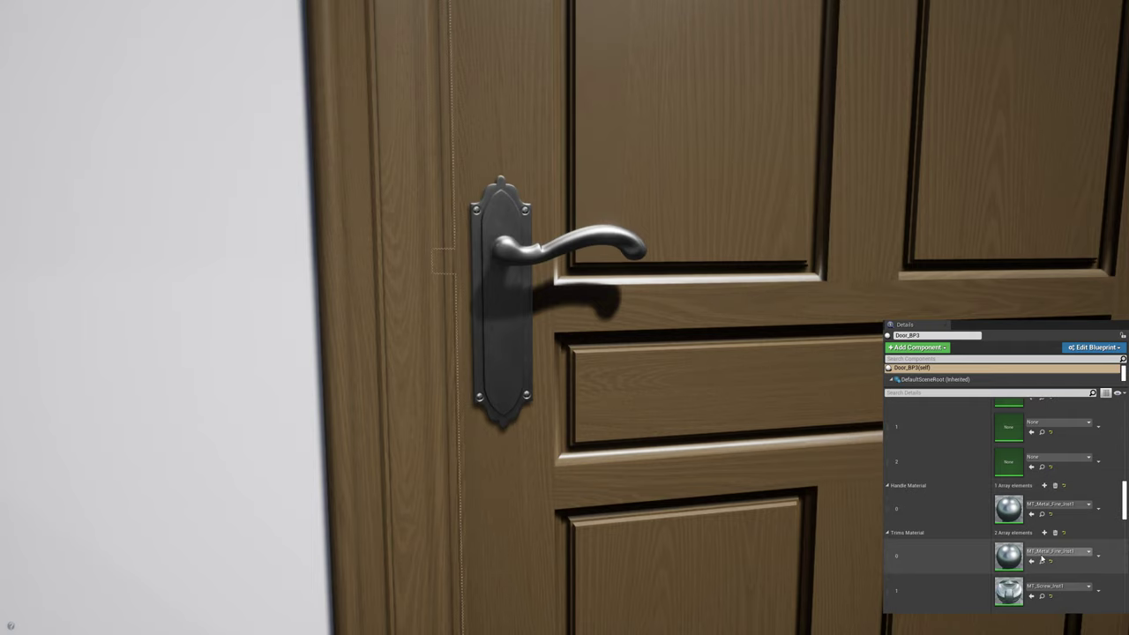
click(1050, 514)
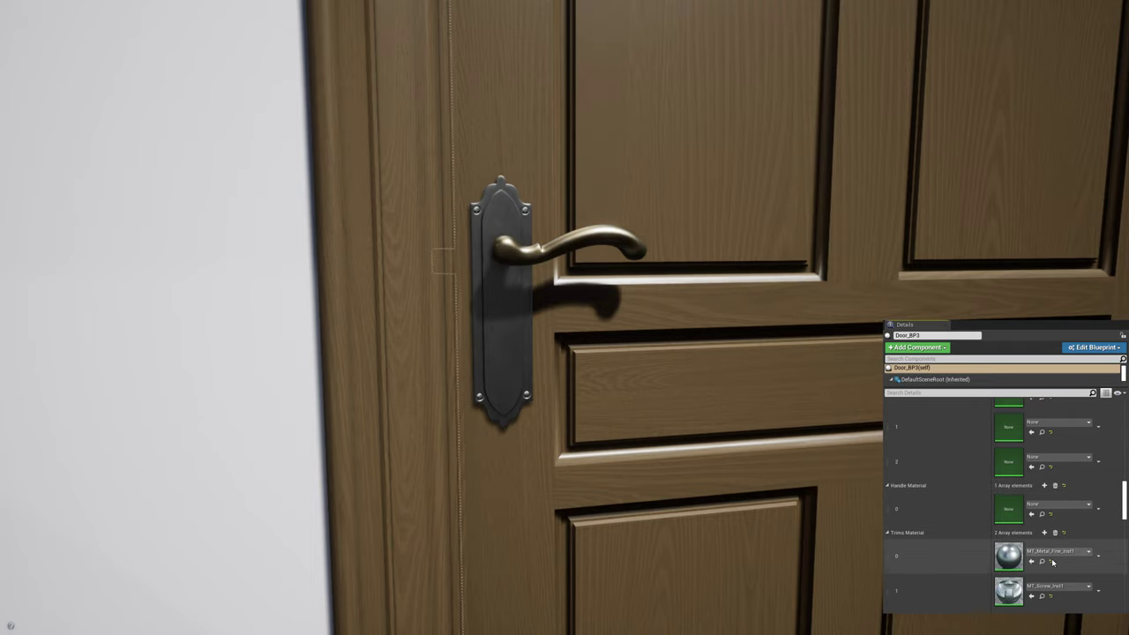
click(1050, 561)
click(1048, 596)
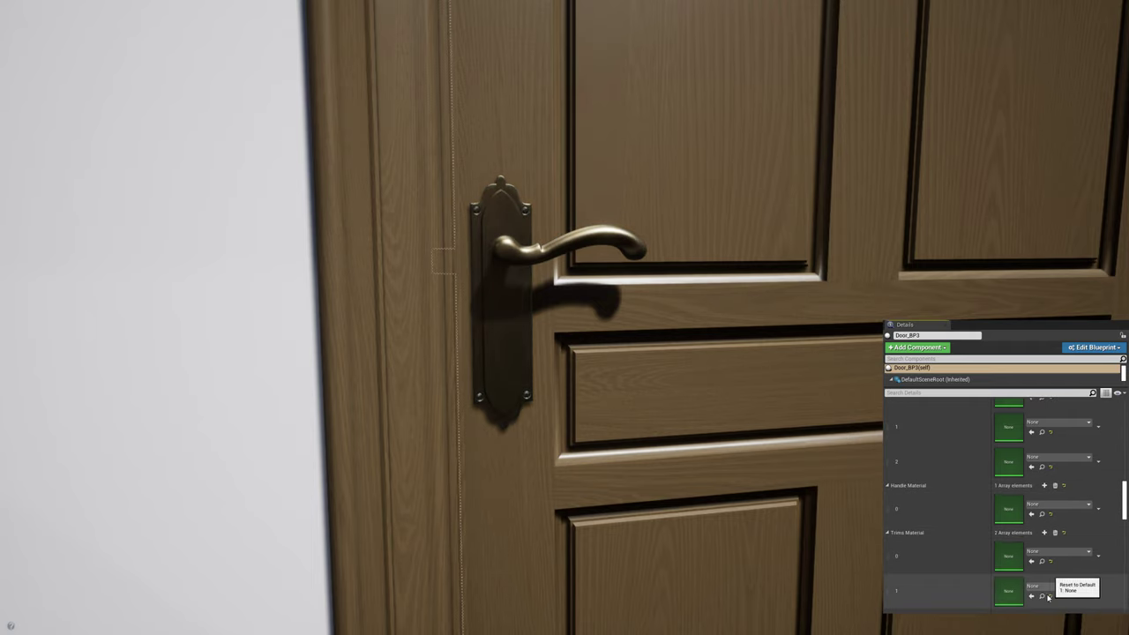
View the whole door with its brass hardware restored and review the Door Sound slots
drag(791, 464, 791, 547)
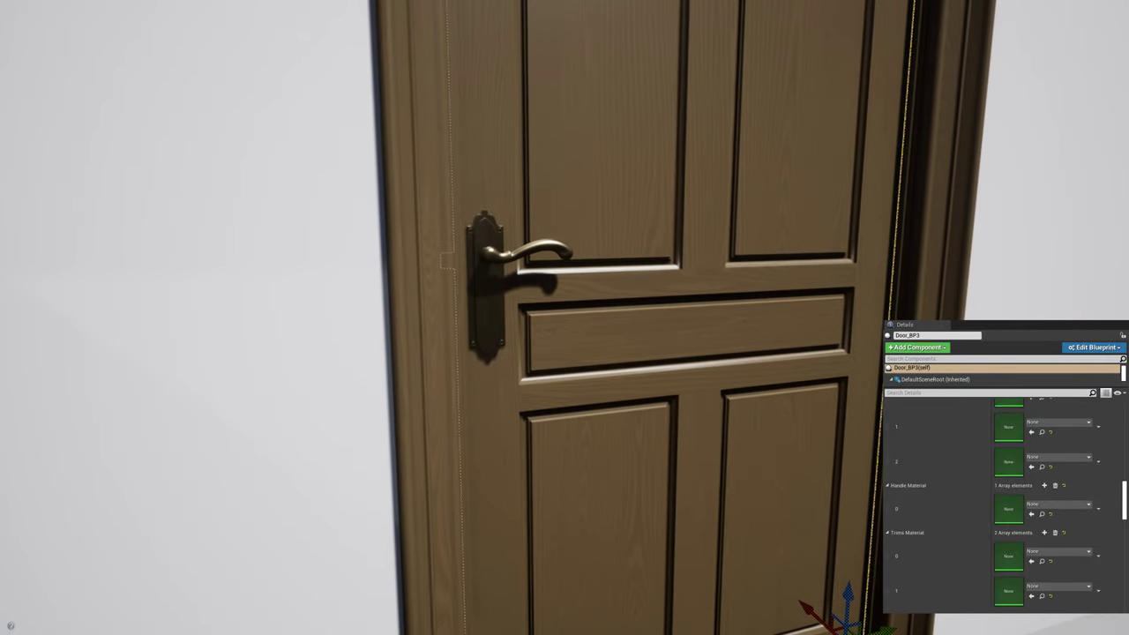
scroll(971, 514, down, 3)
scroll(971, 514, down, 3)
scroll(971, 514, down, 3)
scroll(971, 514, down, 2)
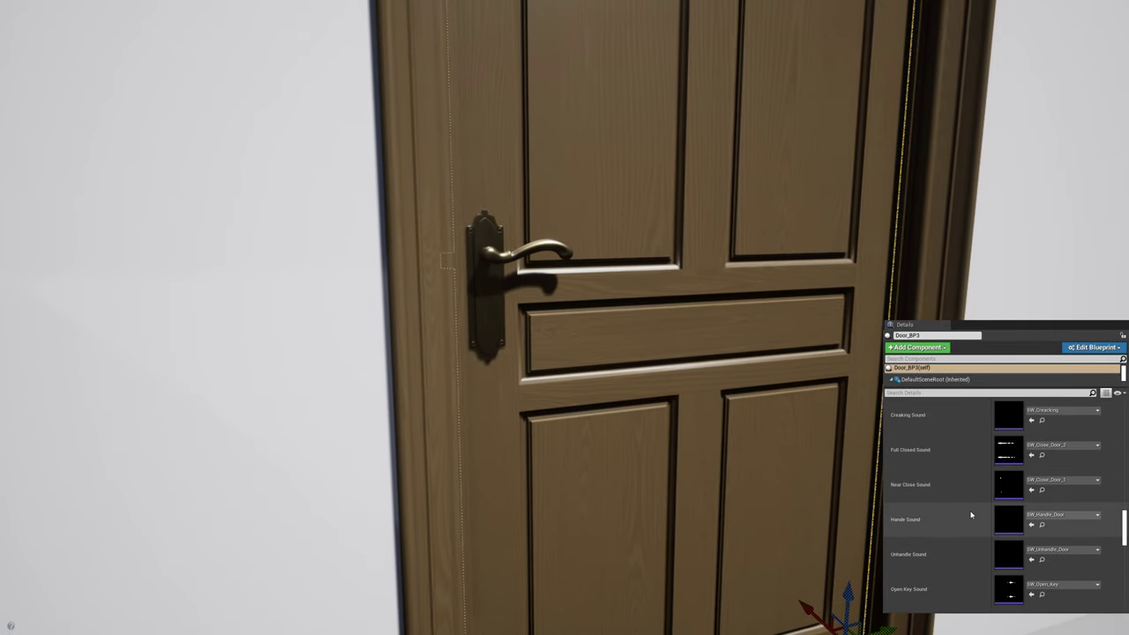
scroll(971, 514, up, 1)
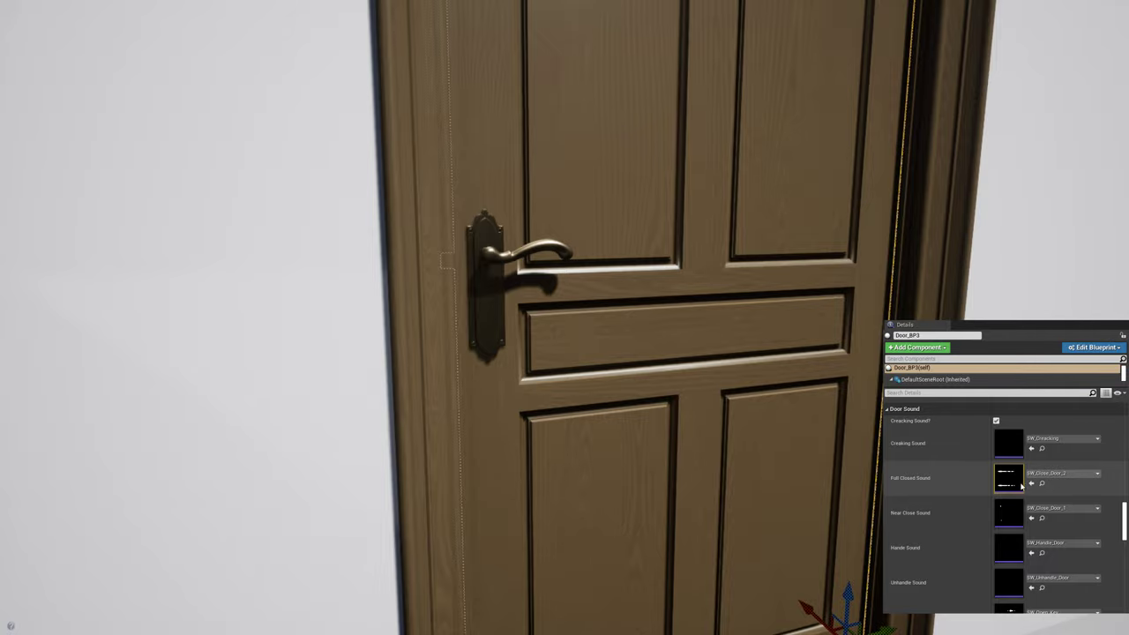
scroll(1021, 484, down, 2)
scroll(1021, 484, down, 2)
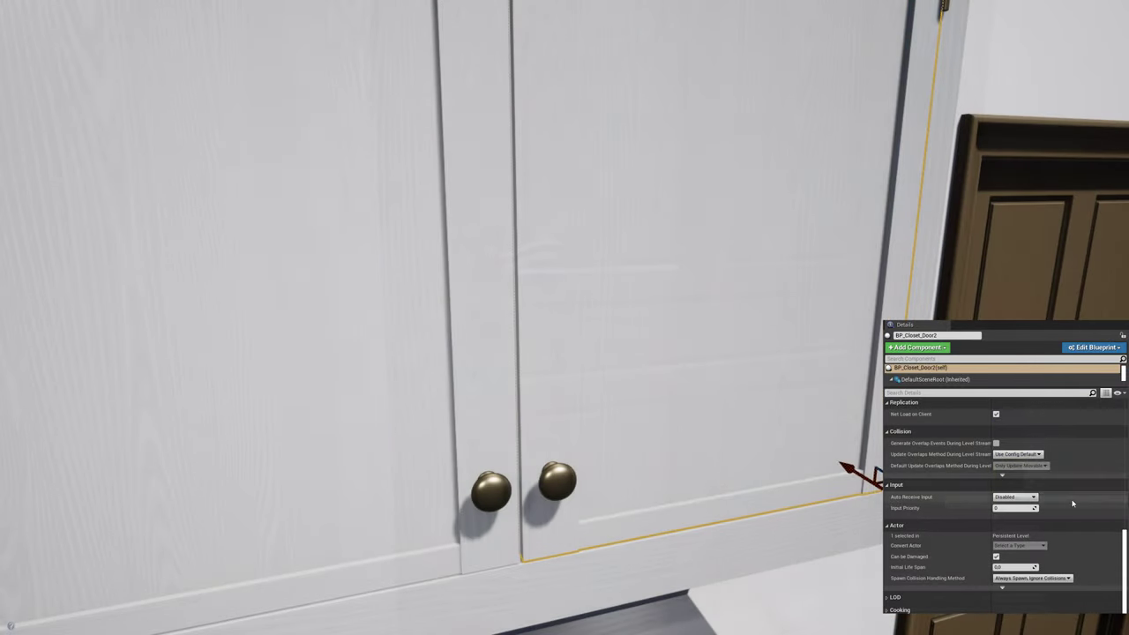
Swing BP_Closet_Door2 open at Start Angle 50, reset it to 0.0, then select the dresser drawer
scroll(1014, 500, up, 5)
scroll(1009, 500, up, 4)
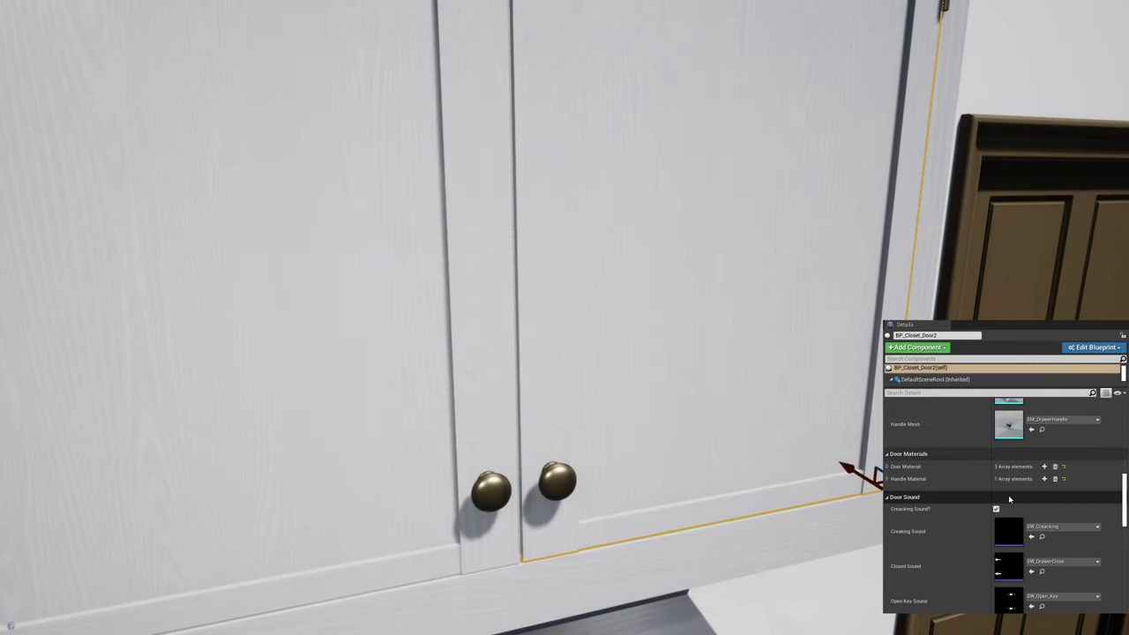
scroll(1009, 500, up, 3)
scroll(1009, 494, up, 2)
scroll(1010, 466, up, 2)
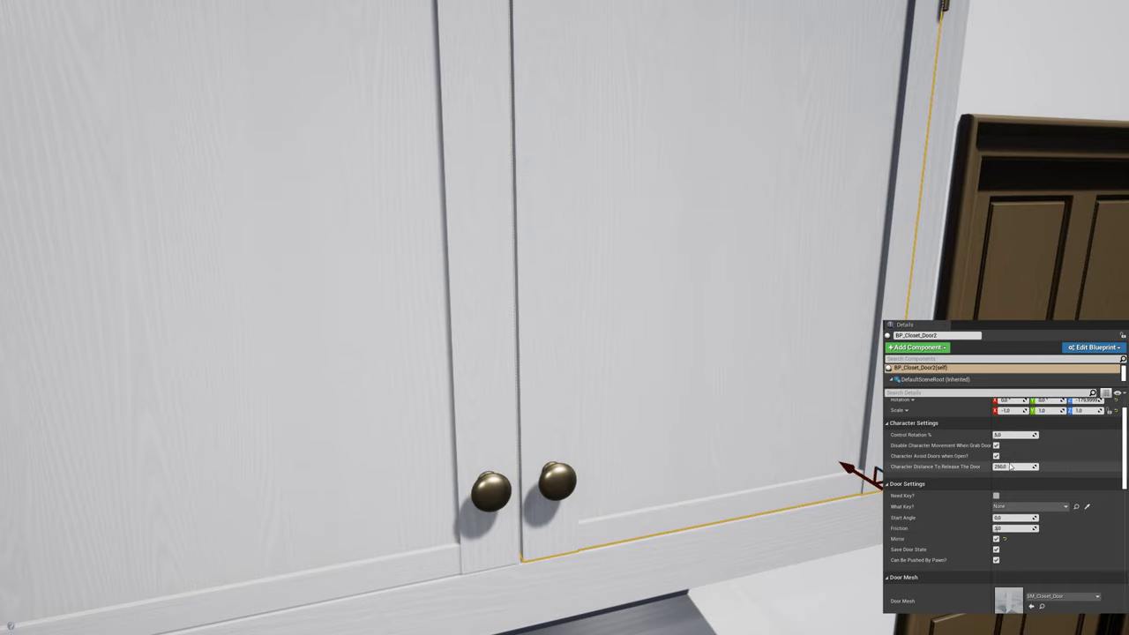
scroll(1003, 468, down, 2)
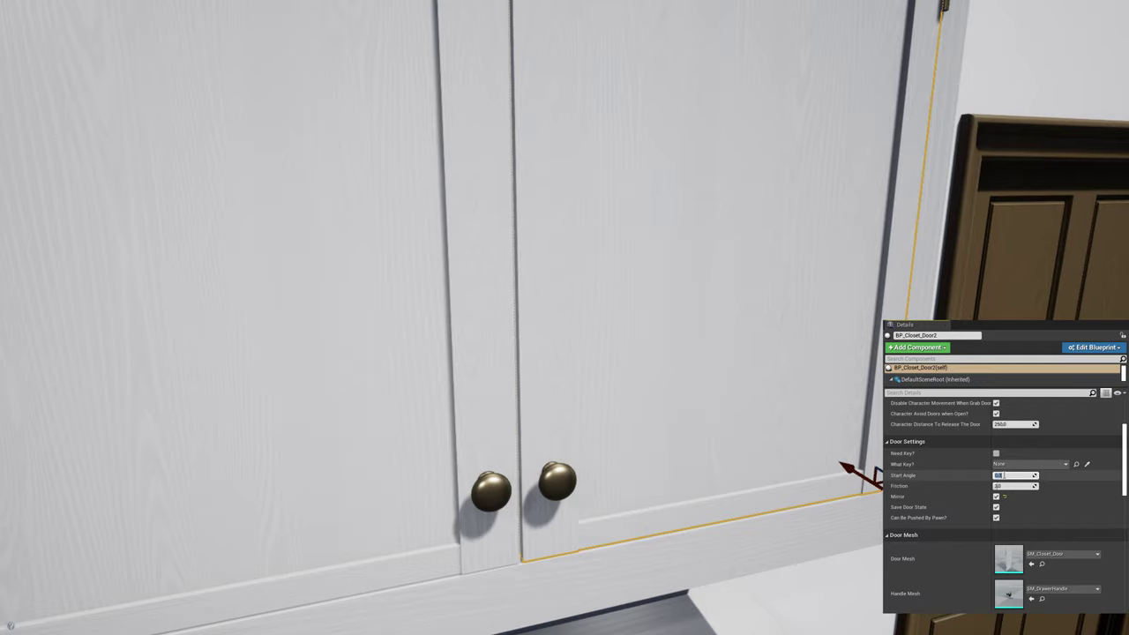
text(80)
key(Return)
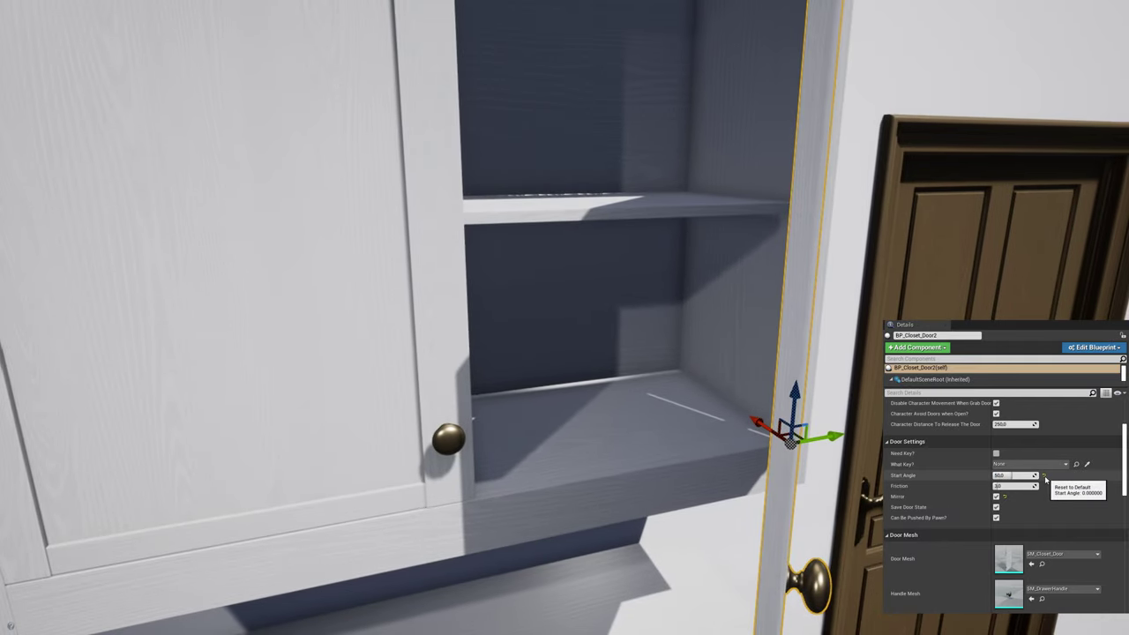
click(1044, 476)
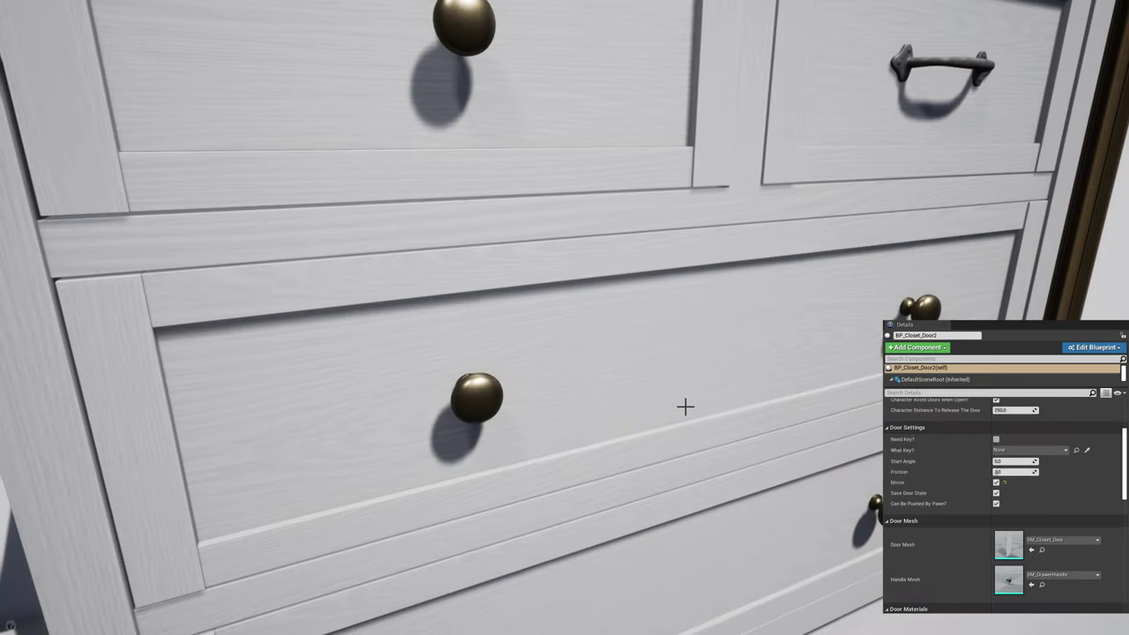
click(685, 403)
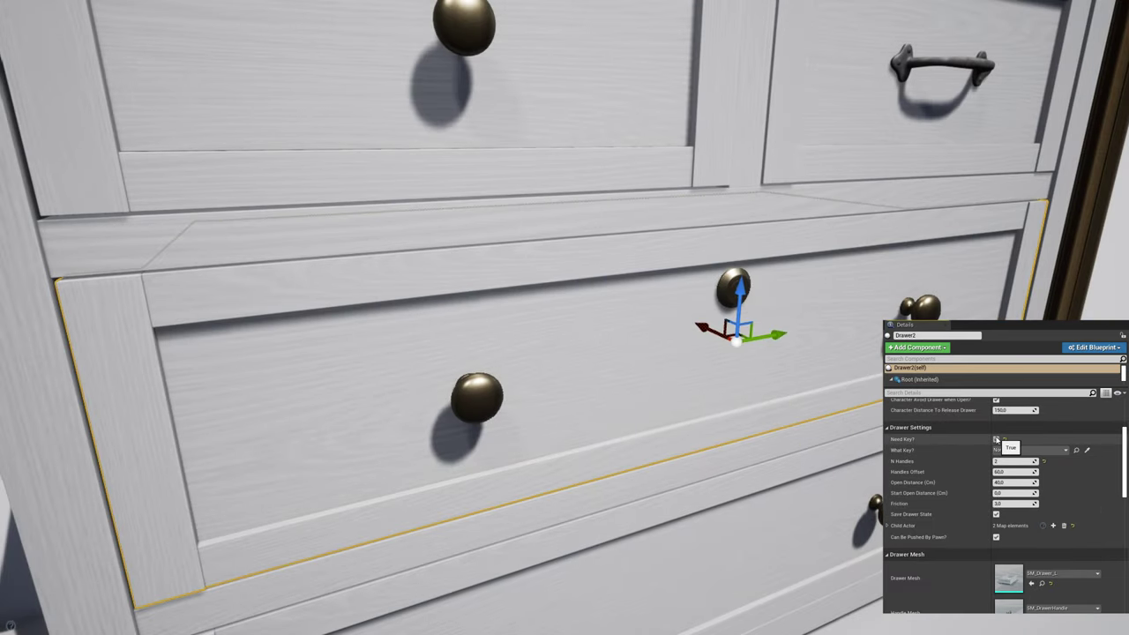
Give Drawer2 two knobs with Handles Offset 60 and a Start Open Distance of 40 cm
click(1045, 463)
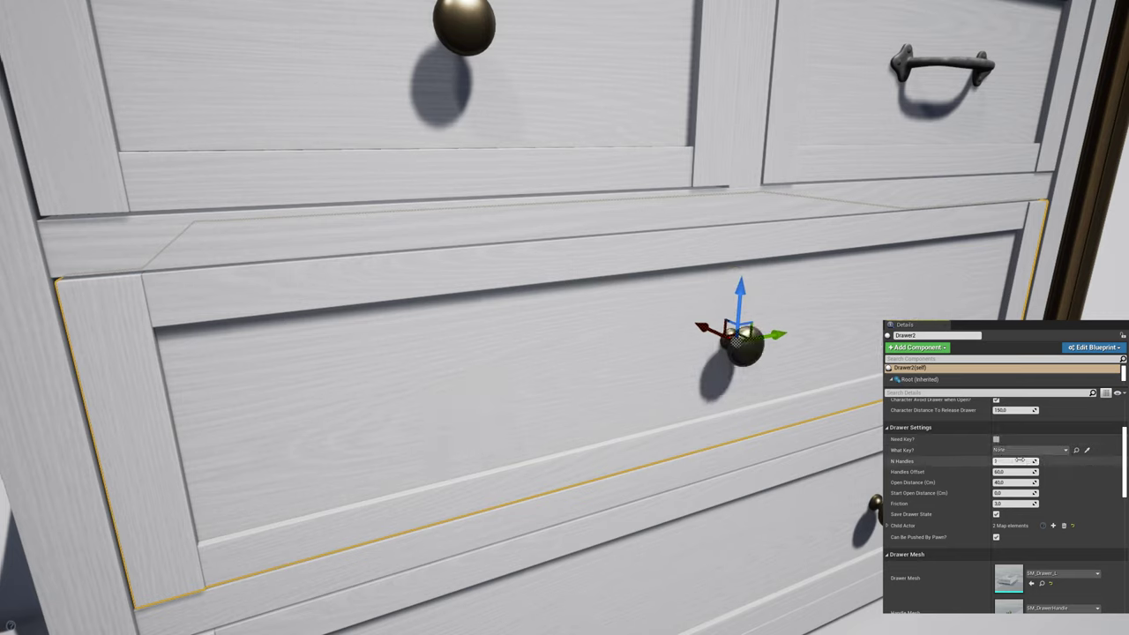
key(Return)
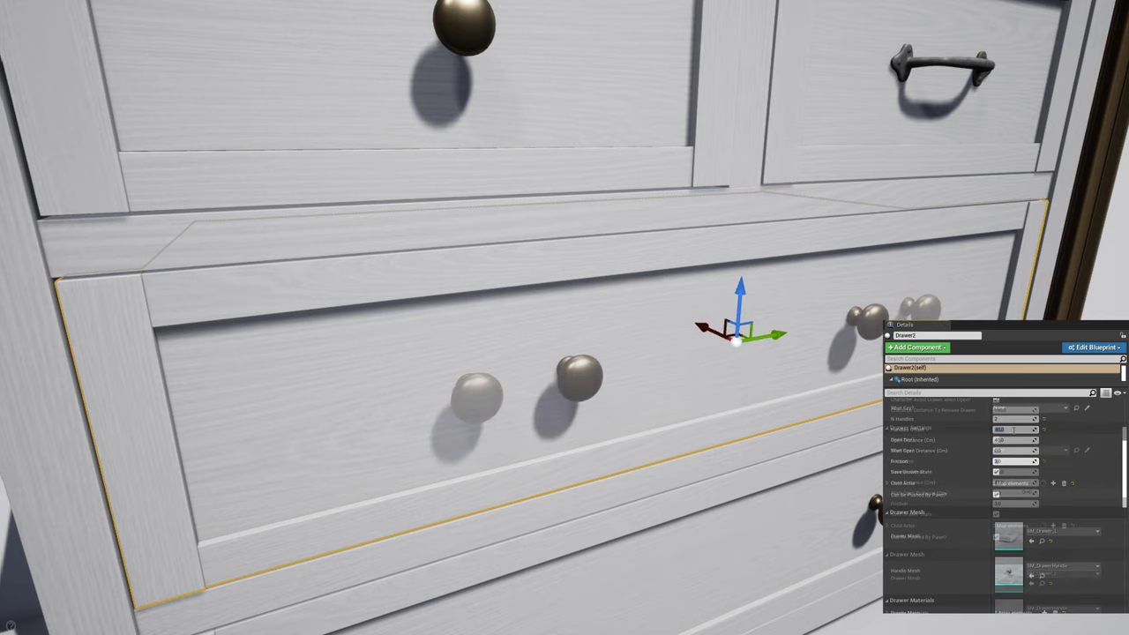
click(1020, 429)
key(Return)
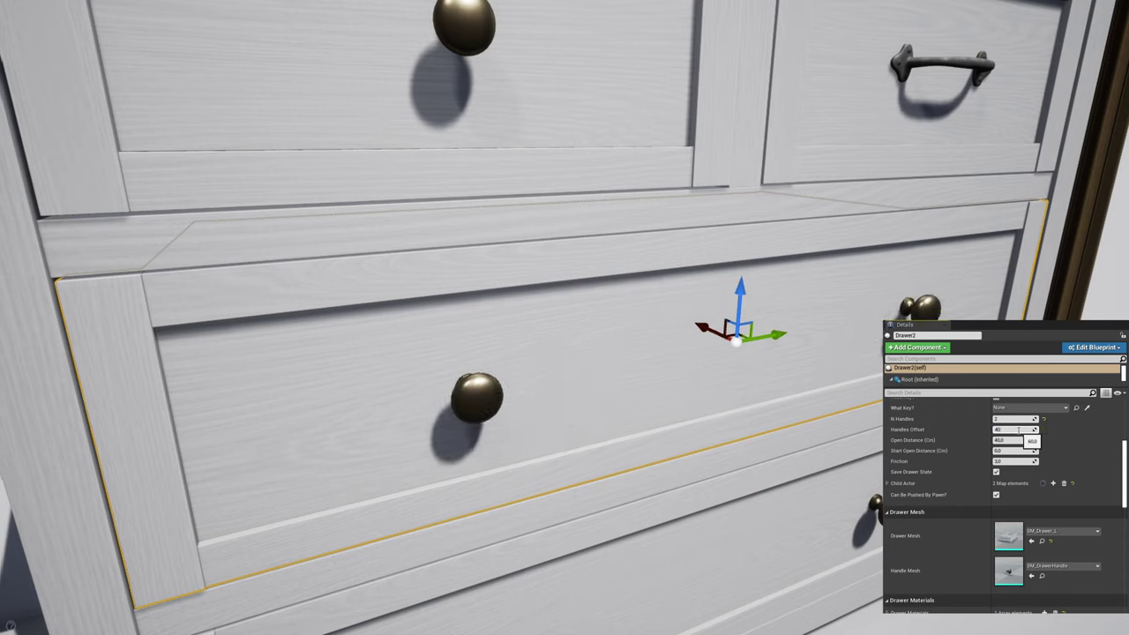
key(Return)
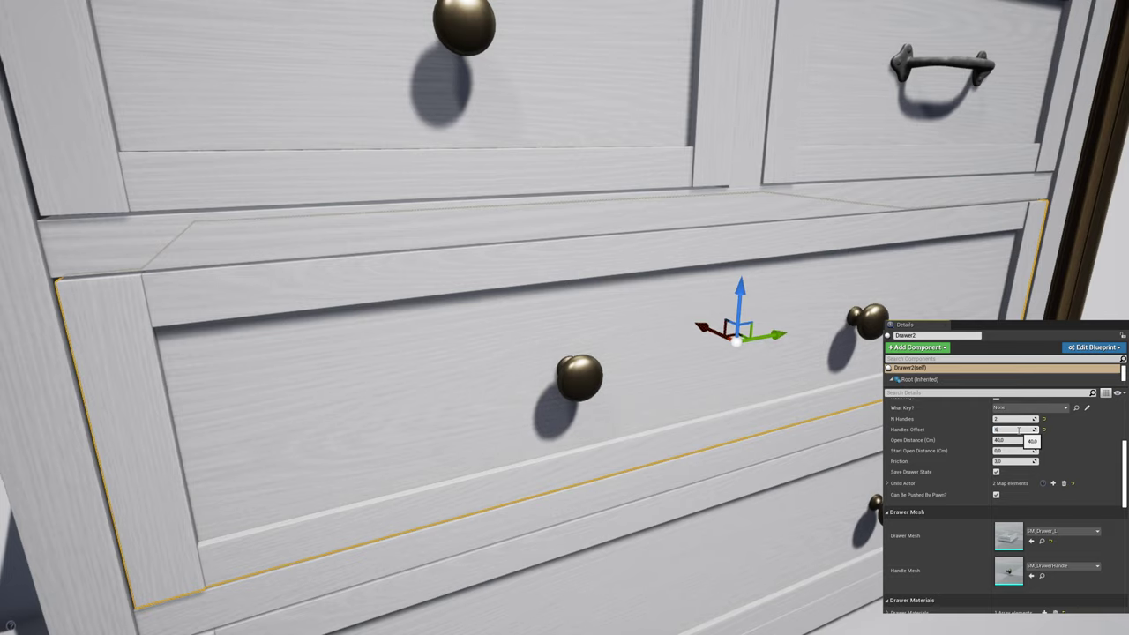
key(Return)
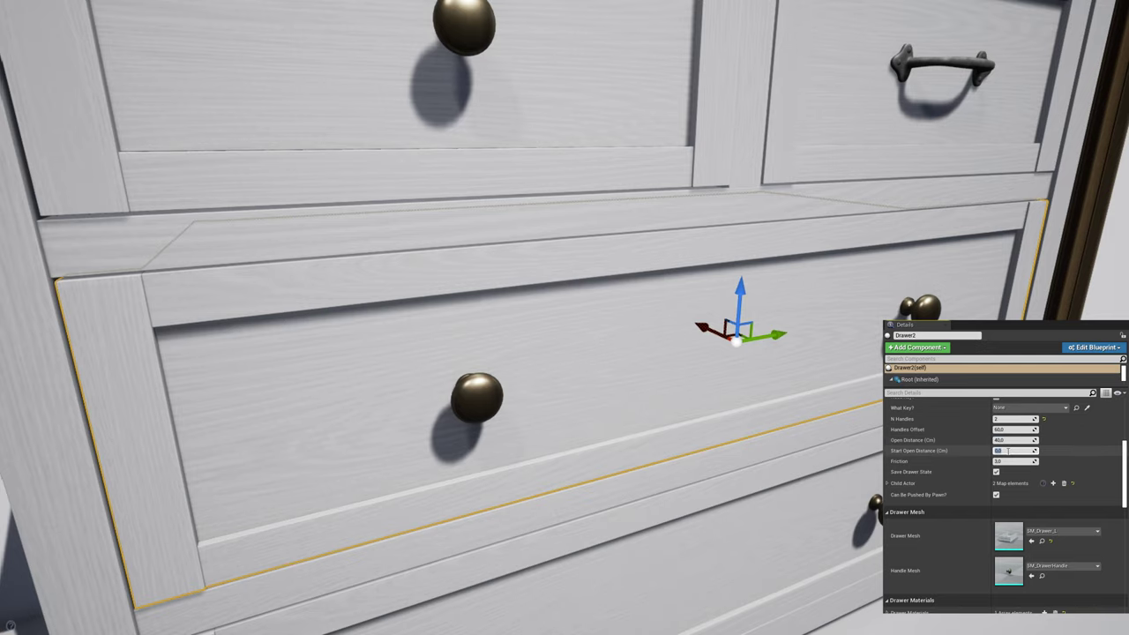
text(40)
key(Return)
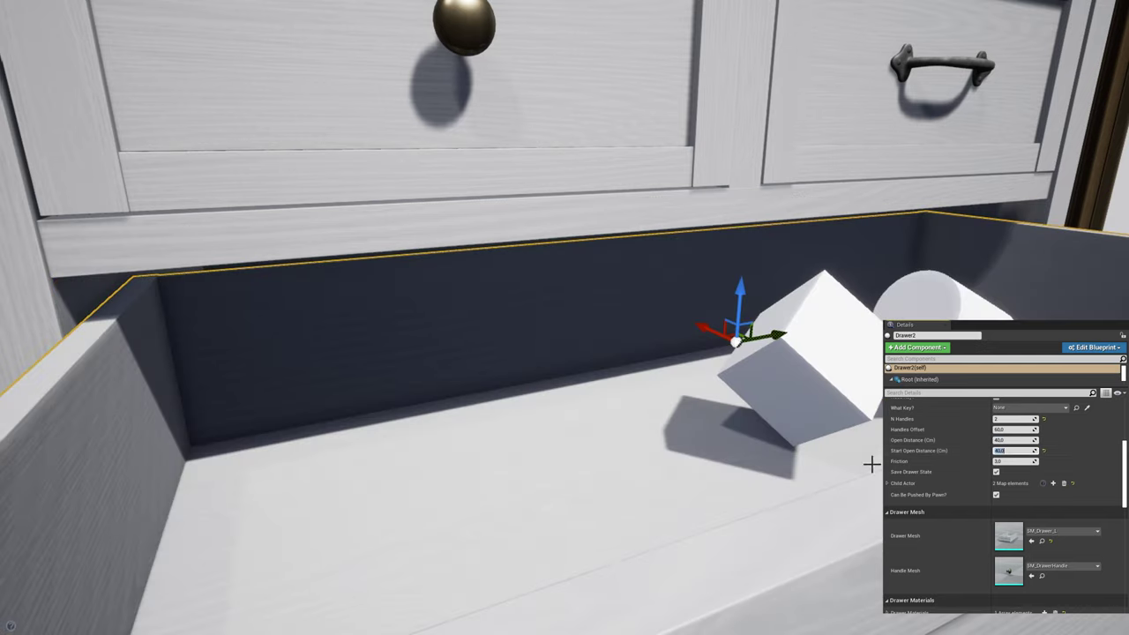
Set Drawer2's Start Open Distance to 0, check its Cube2 and Cylinder at 40, then reset it
right_drag(869, 462, 870, 461)
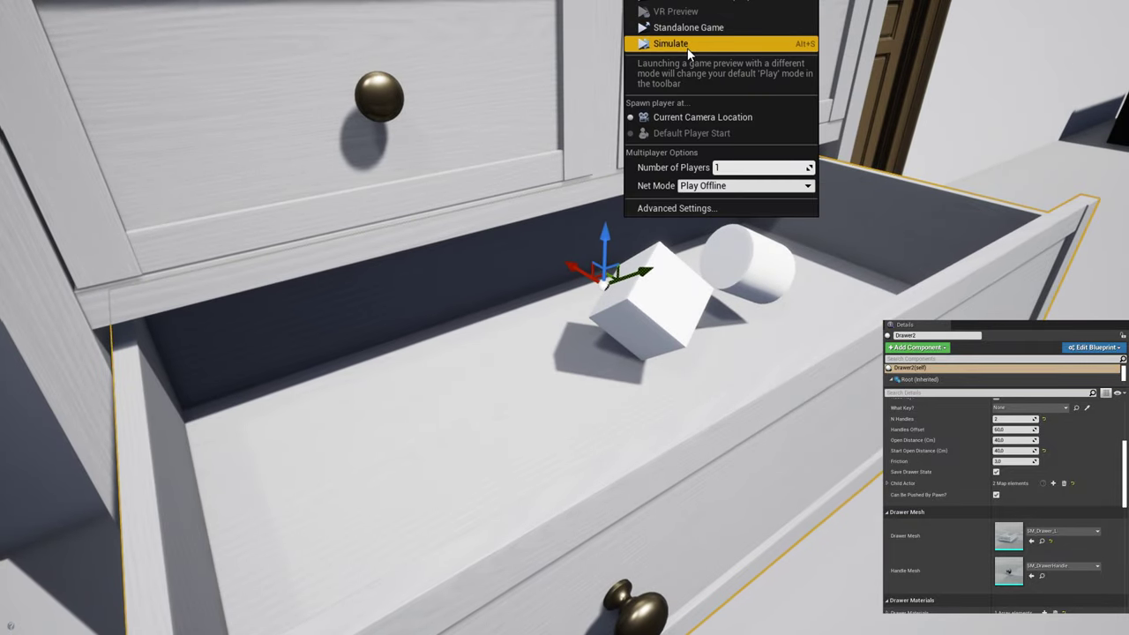
click(687, 46)
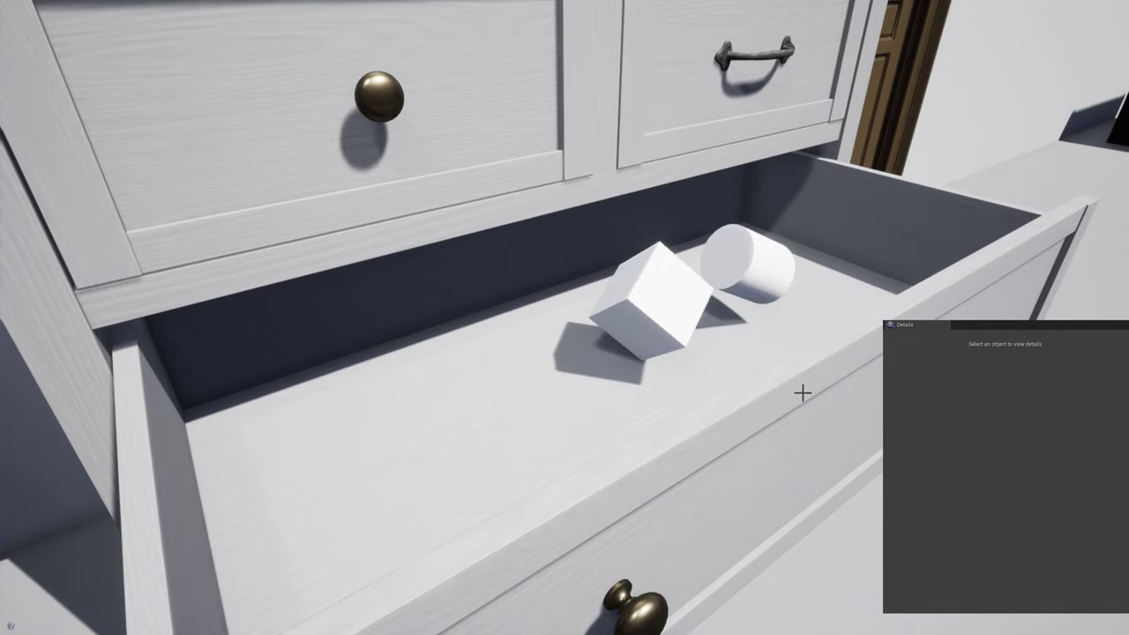
click(802, 393)
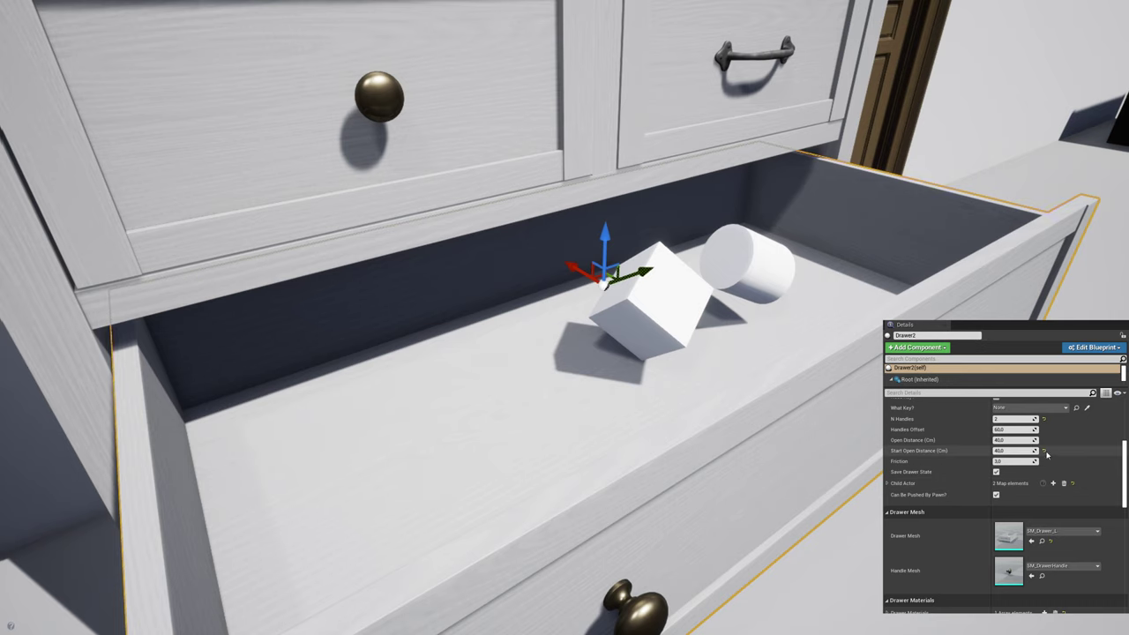
text(0)
key(Return)
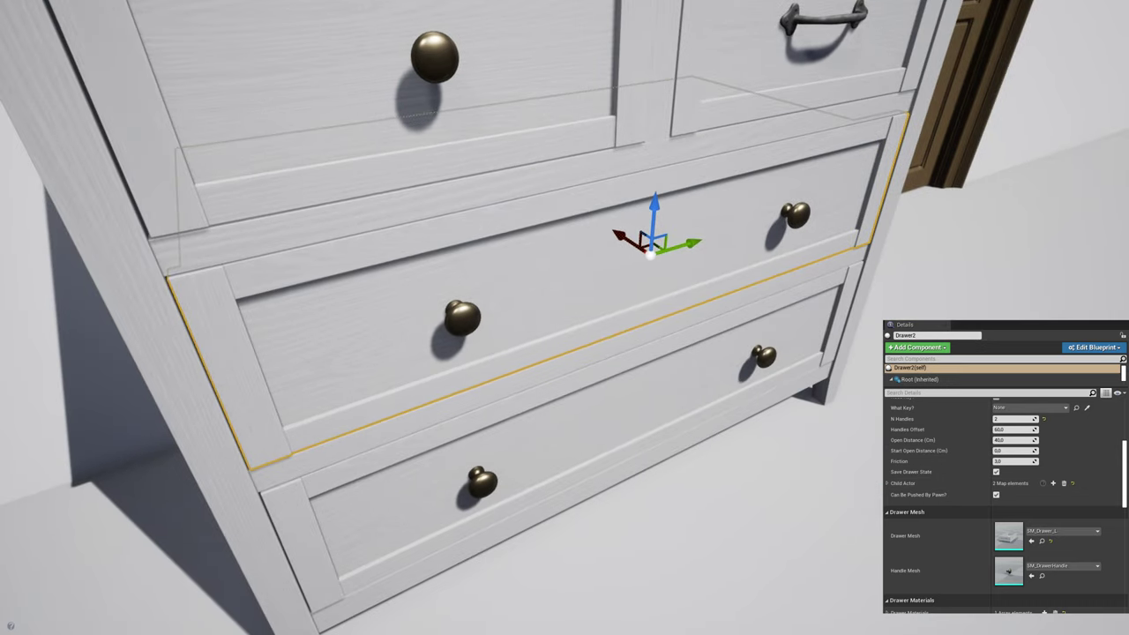
click(887, 484)
text(40)
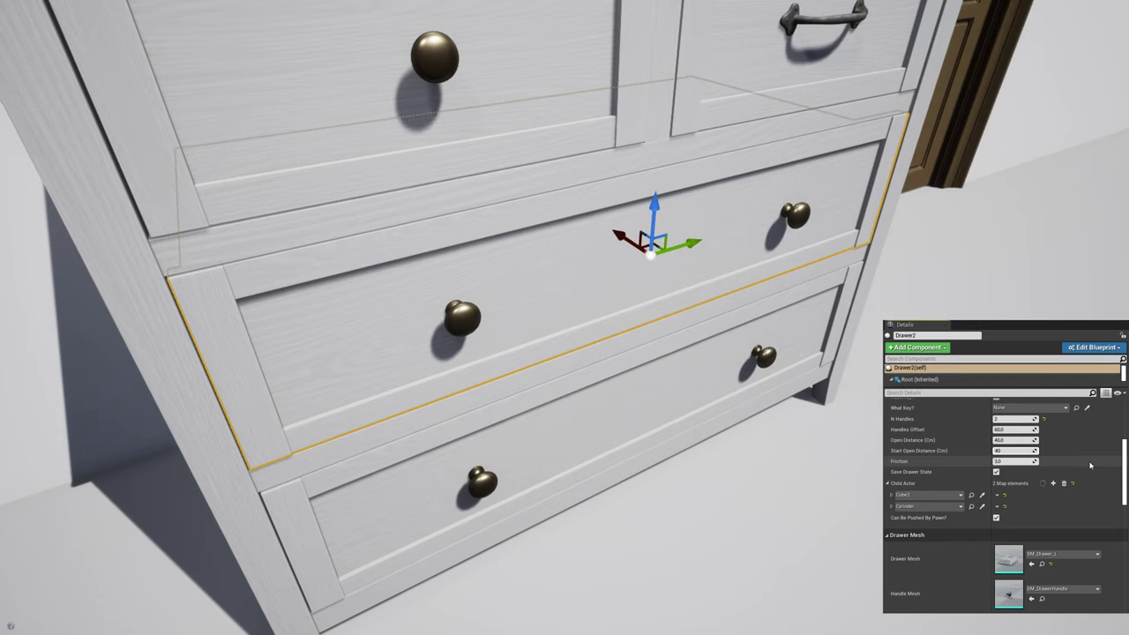
key(Return)
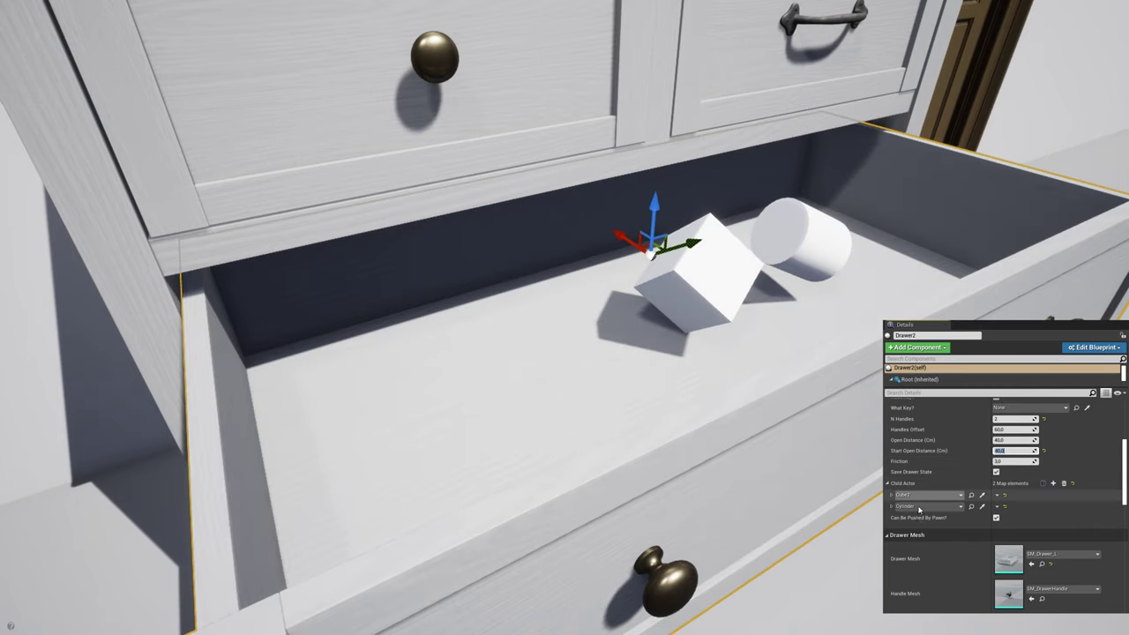
click(1044, 450)
Preview SM_DrawerHandle1 bar handles on Drawer2, then reset Handle Mesh to the SM_DrawerHandle knobs
scroll(944, 487, down, 5)
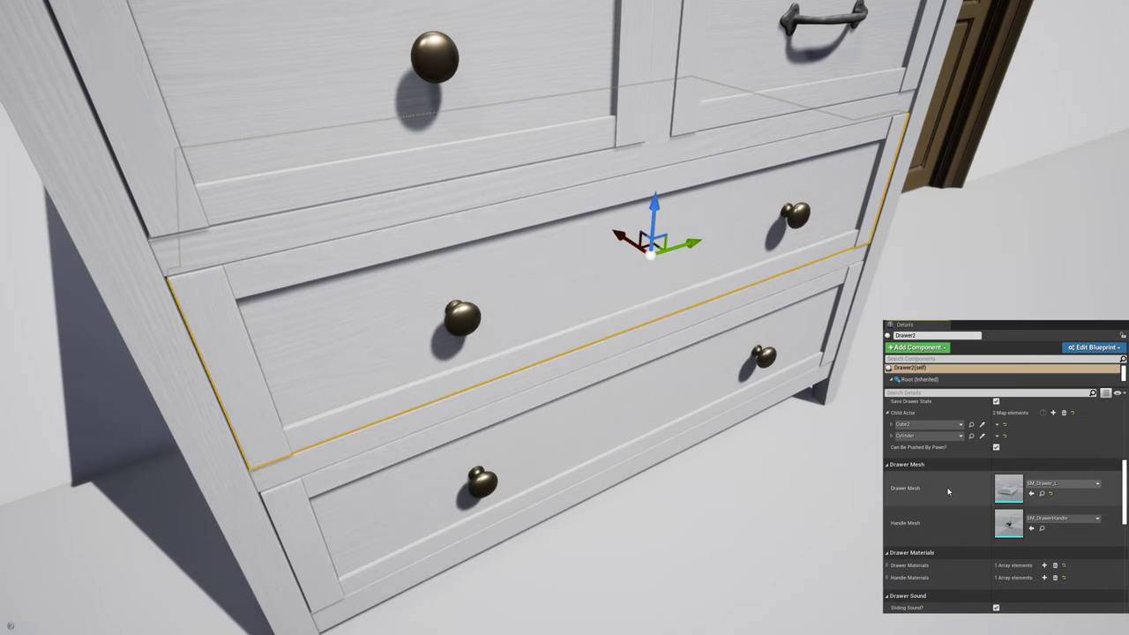
scroll(951, 495, down, 3)
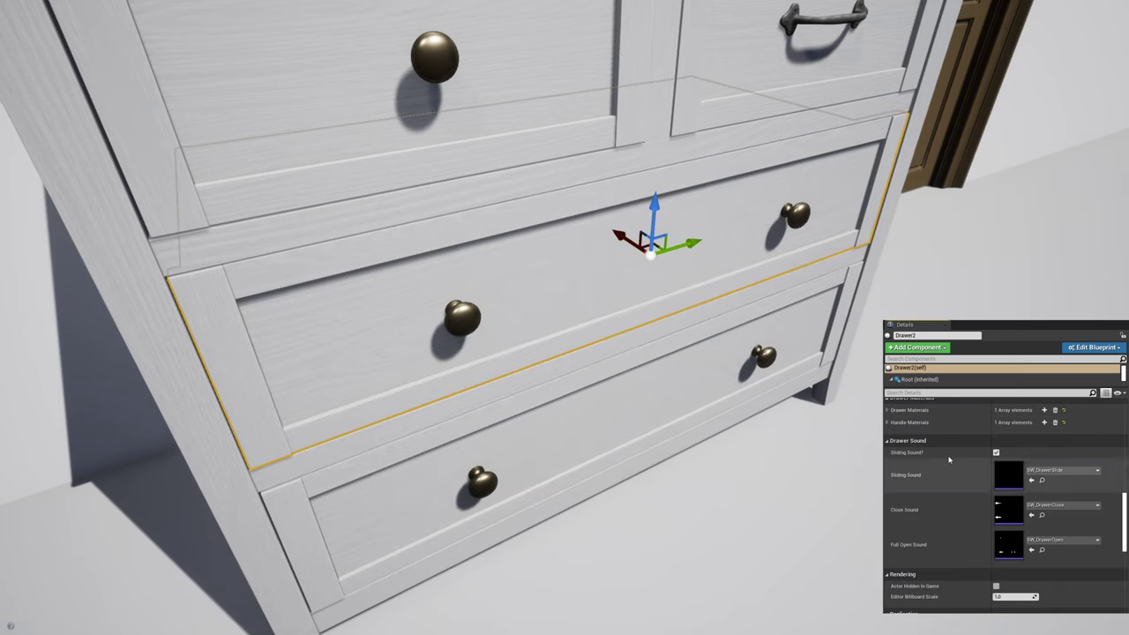
scroll(926, 442, up, 4)
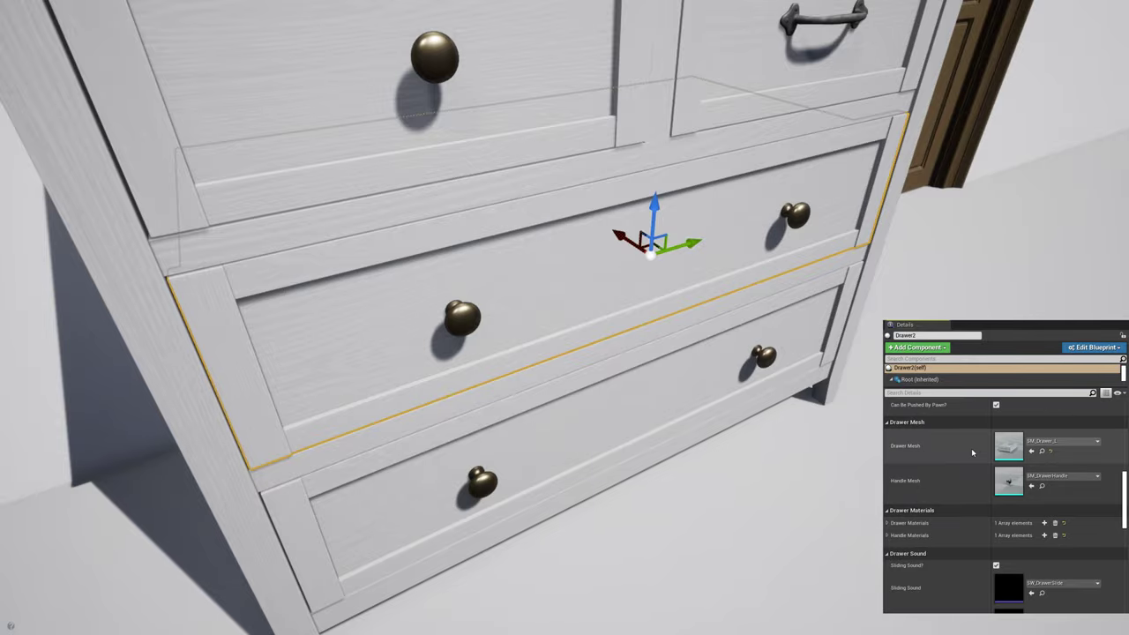
click(1063, 476)
click(1034, 424)
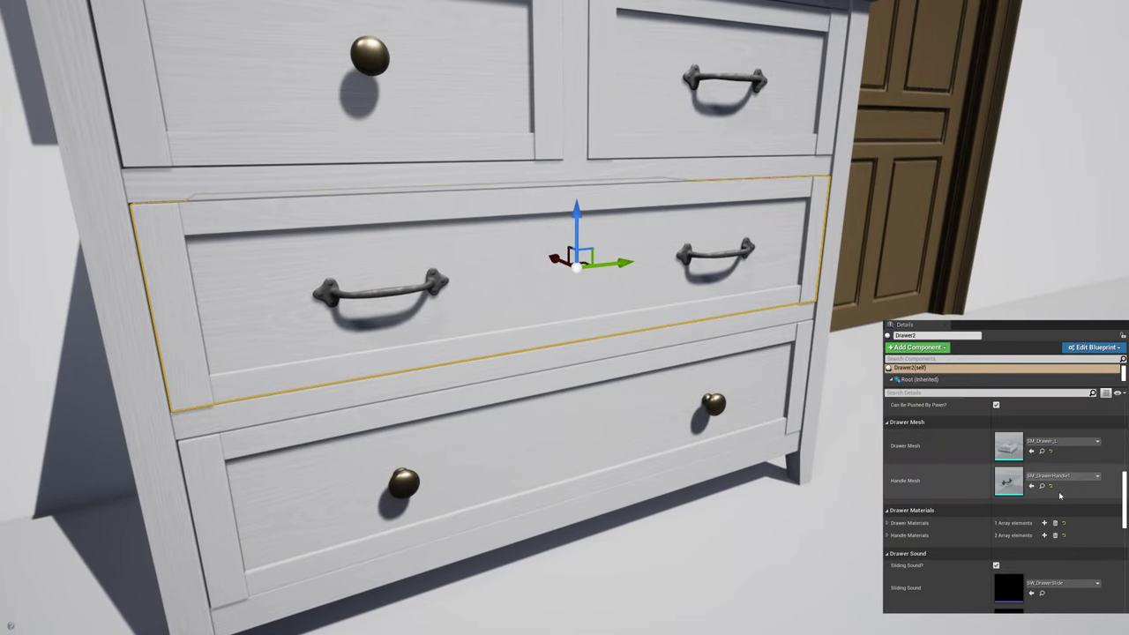
click(1049, 488)
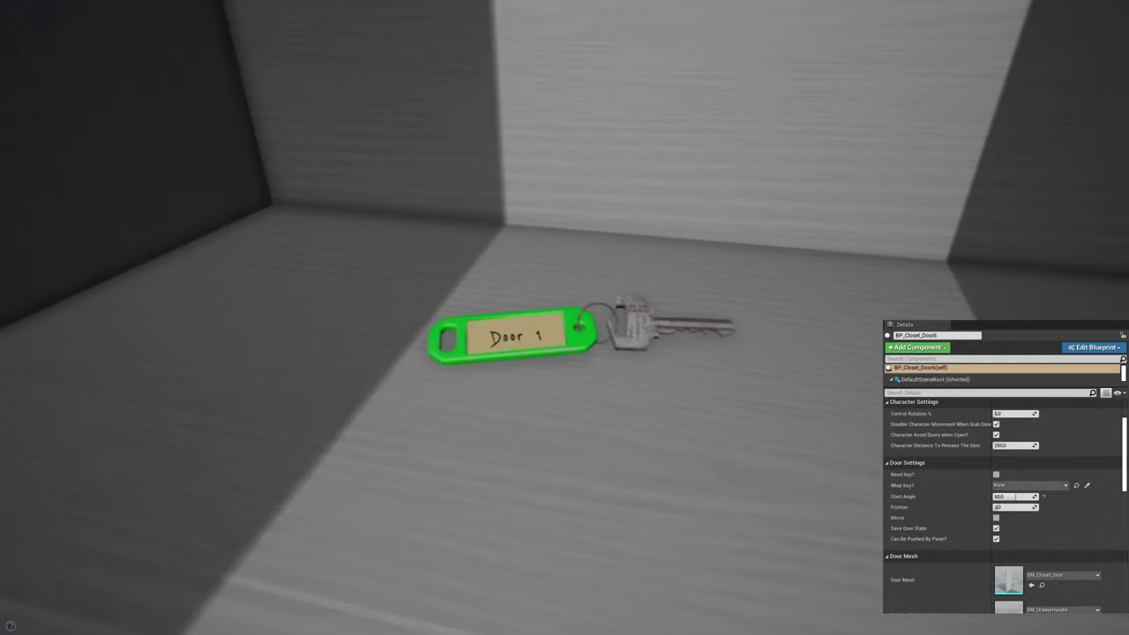
Select the Keys_BP key and set its Door Name to Room 666
click(630, 363)
text(Room 666)
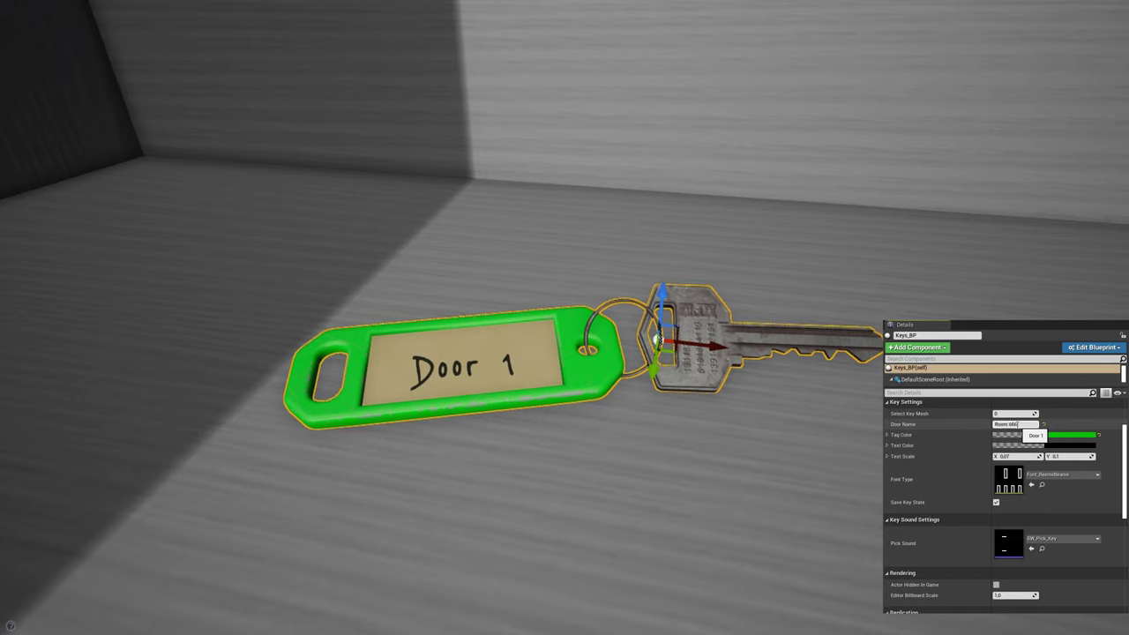
key(Return)
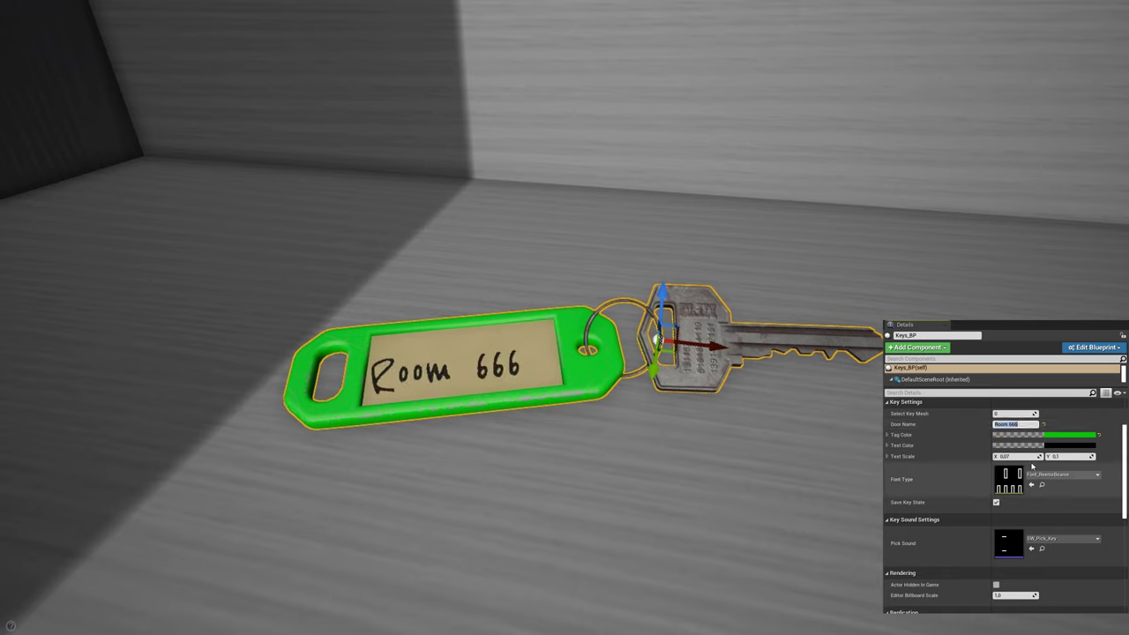
Set the key's Tag Color to pure red in the colour picker
click(1070, 436)
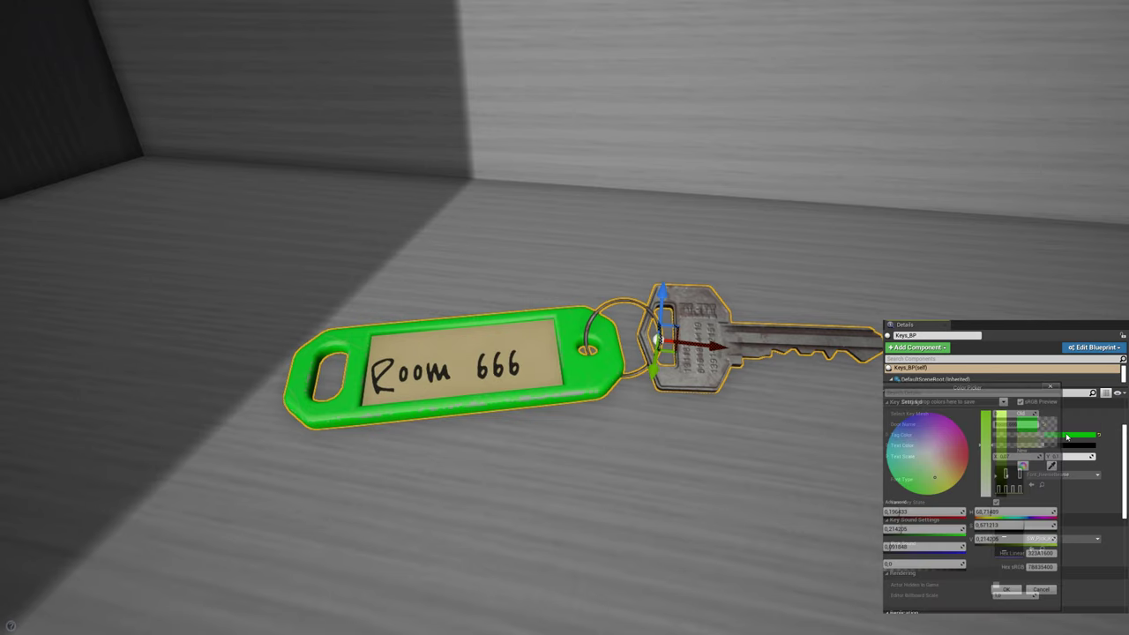
click(969, 454)
drag(1005, 466, 1008, 440)
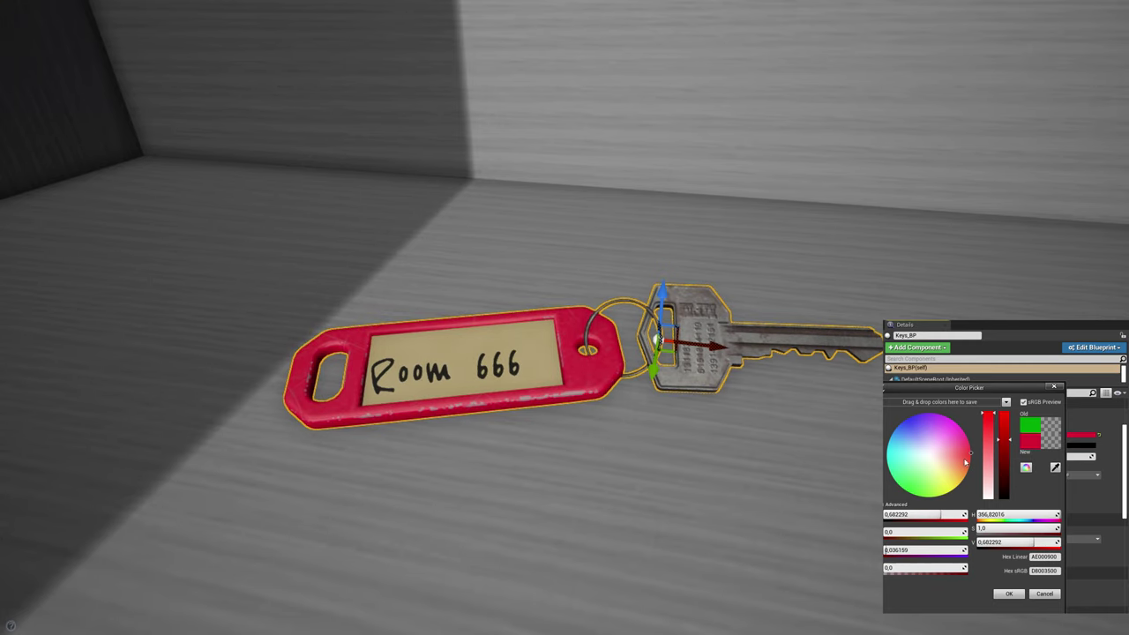
click(971, 456)
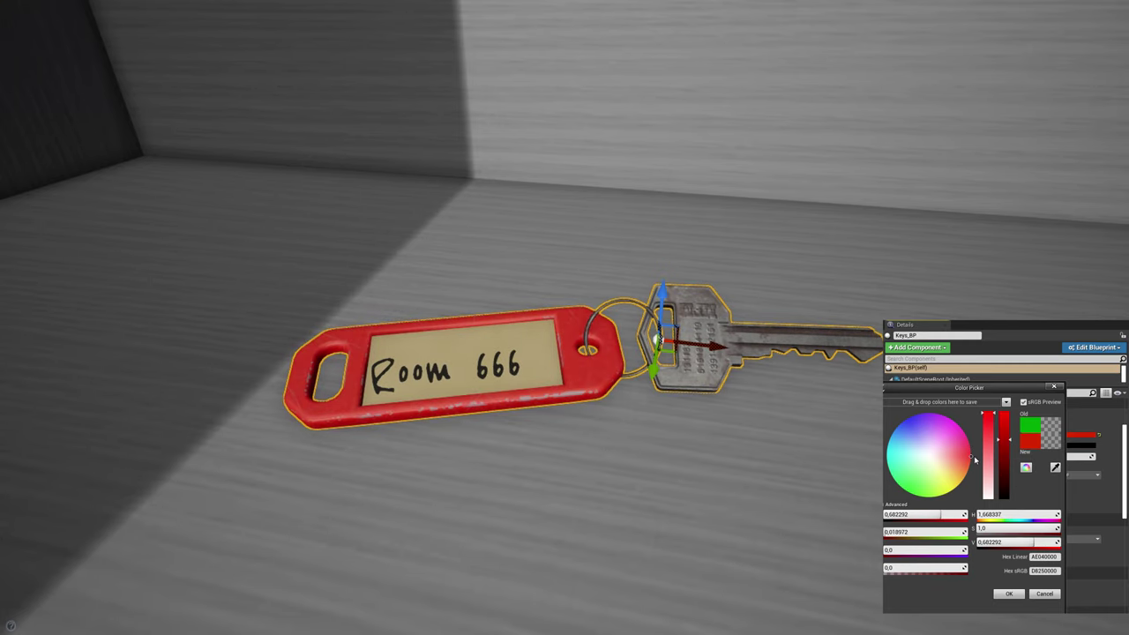
click(1009, 594)
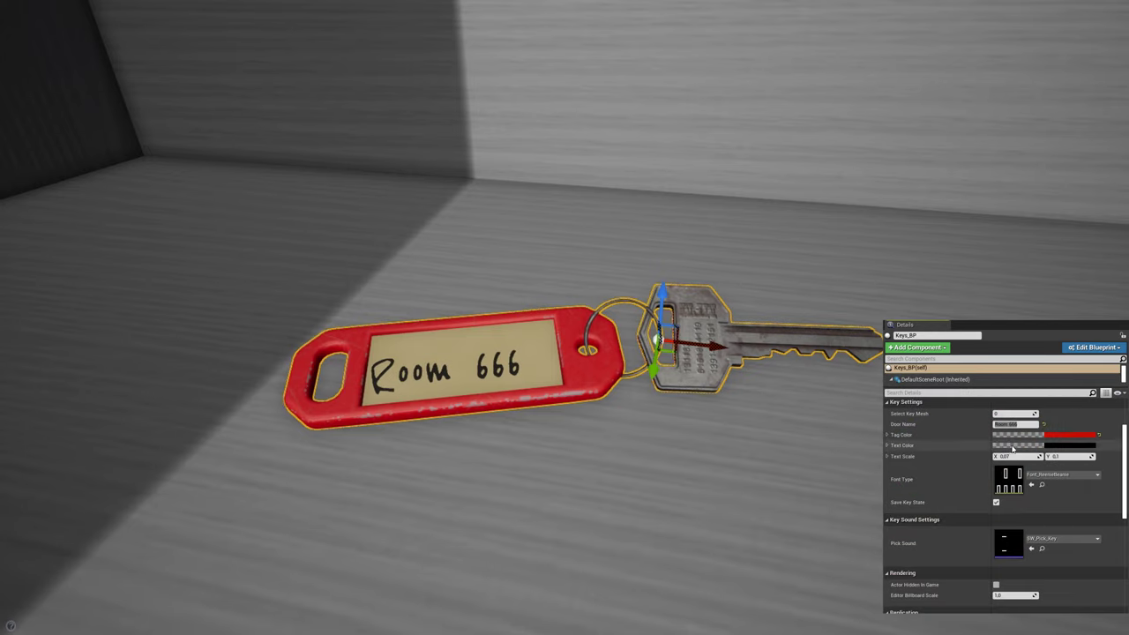
Set the key tag's Text Color to dark red
click(1065, 448)
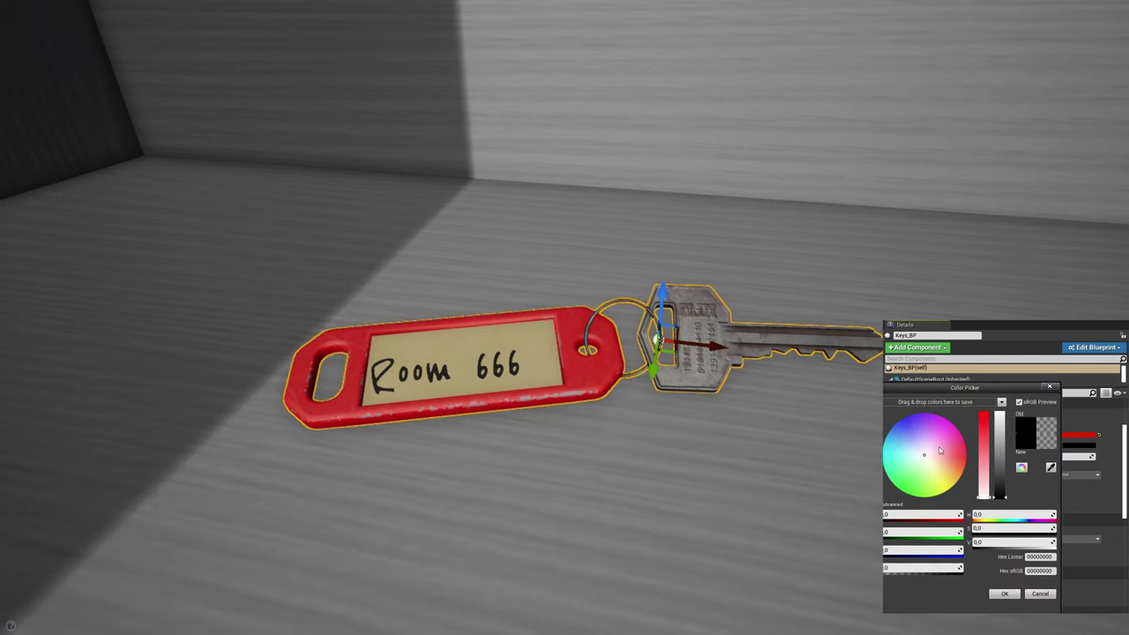
drag(938, 450, 968, 456)
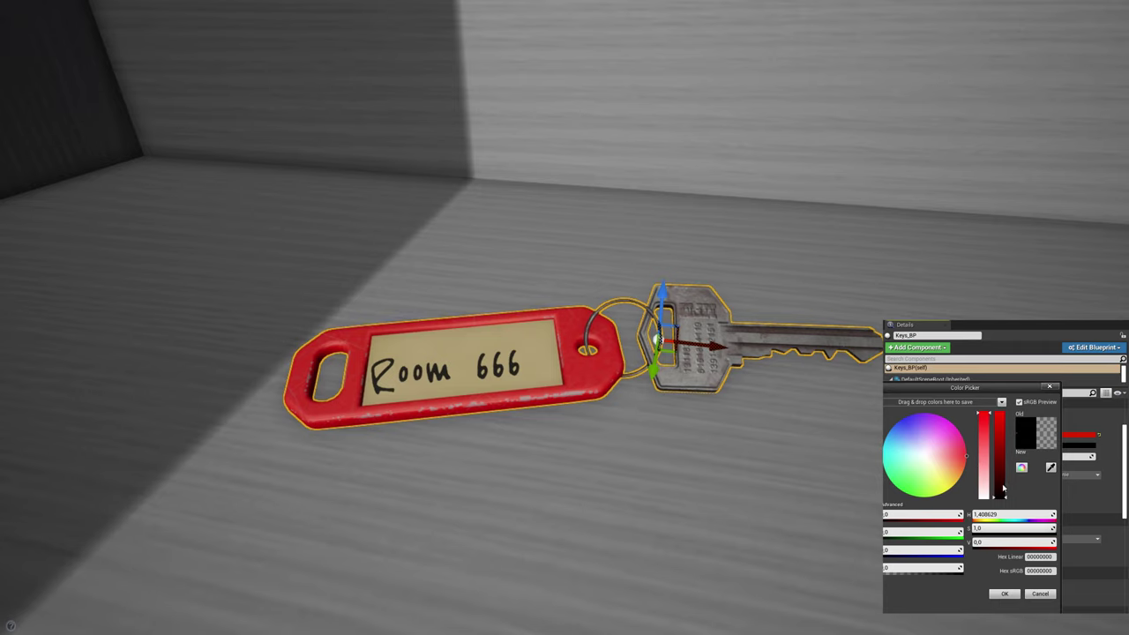
click(1003, 488)
click(997, 593)
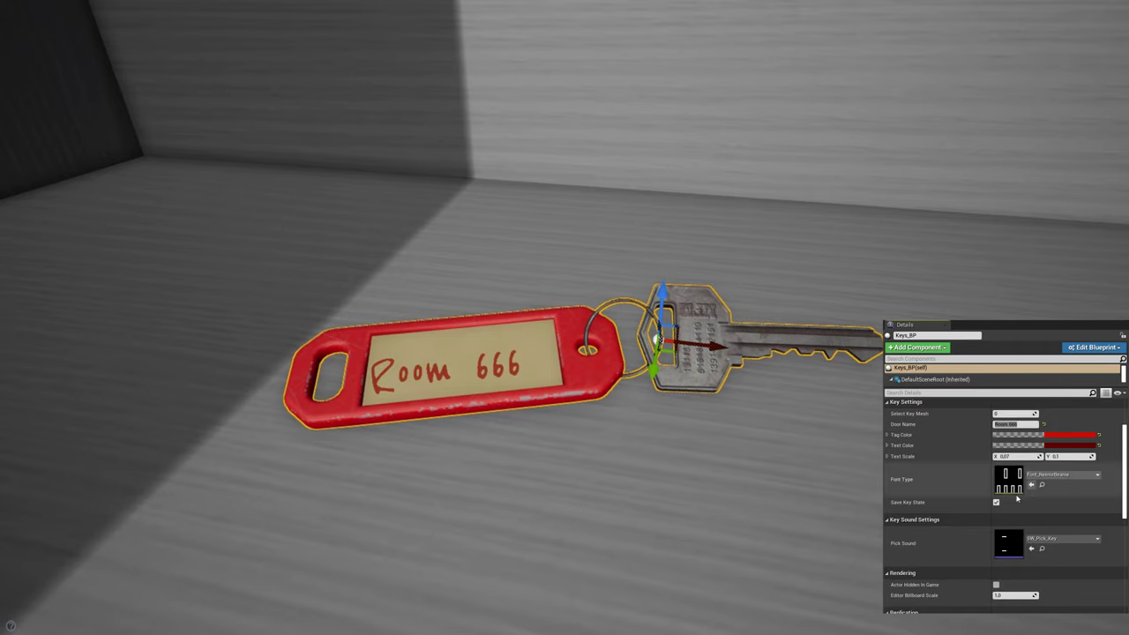
Change Select Key Mesh from 0 to 2 and make the Text Color dark blue
click(996, 503)
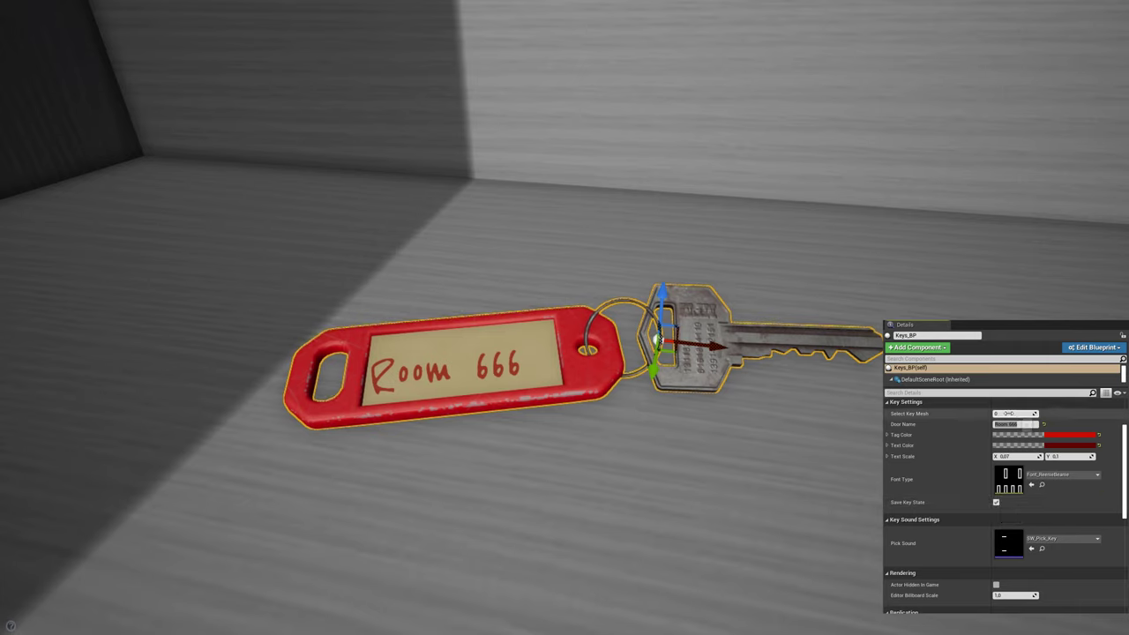
drag(1015, 414, 1032, 414)
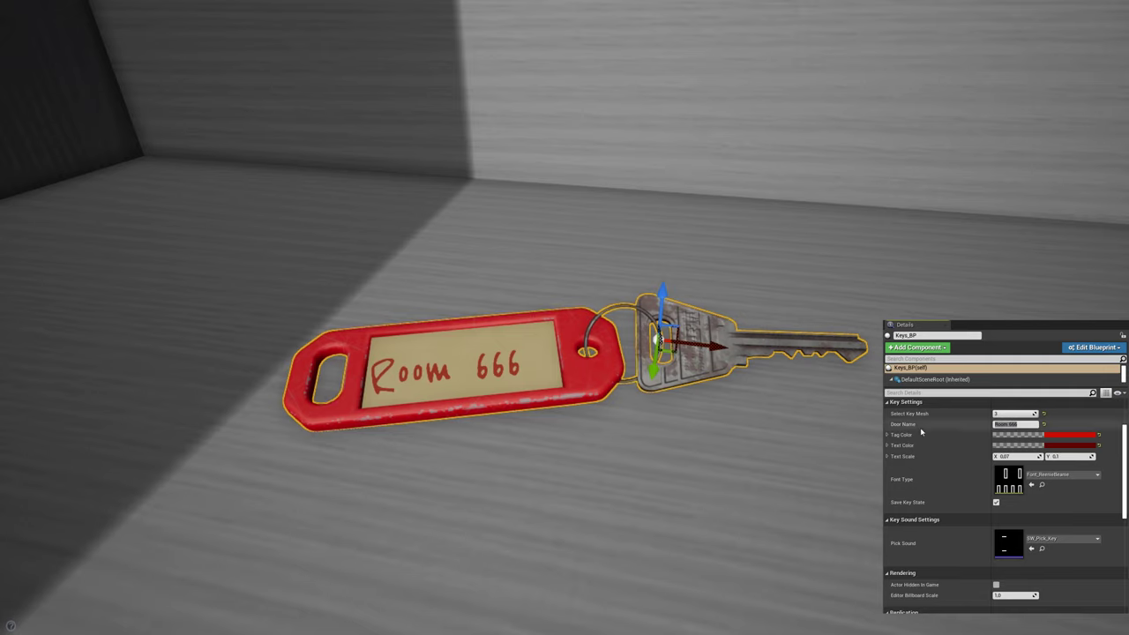
click(1062, 444)
click(893, 415)
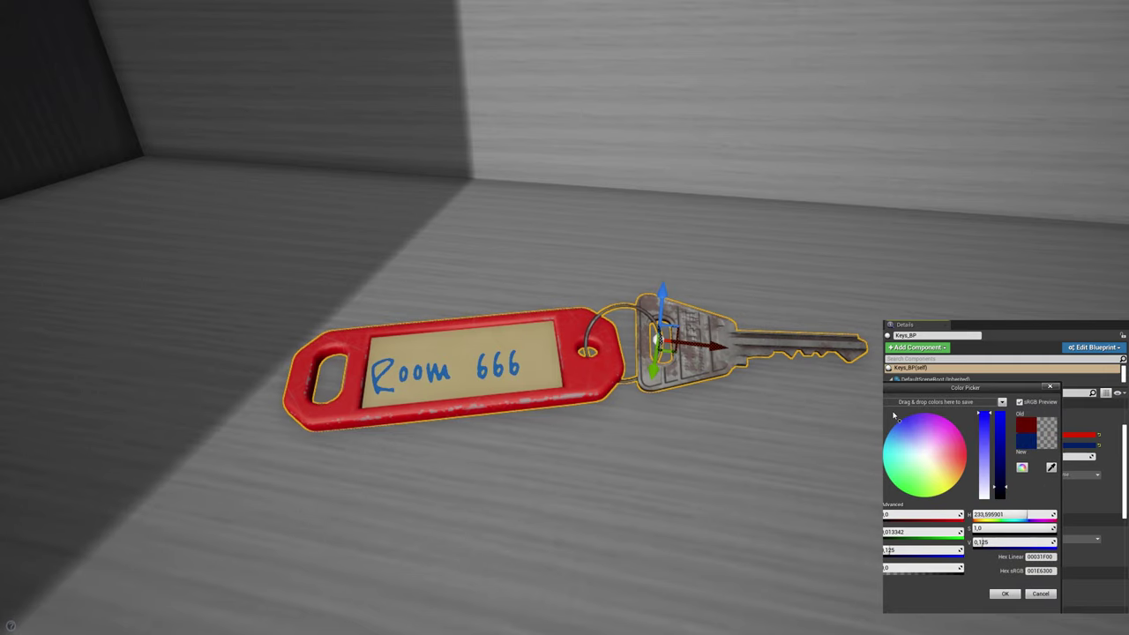
drag(1003, 492, 1003, 498)
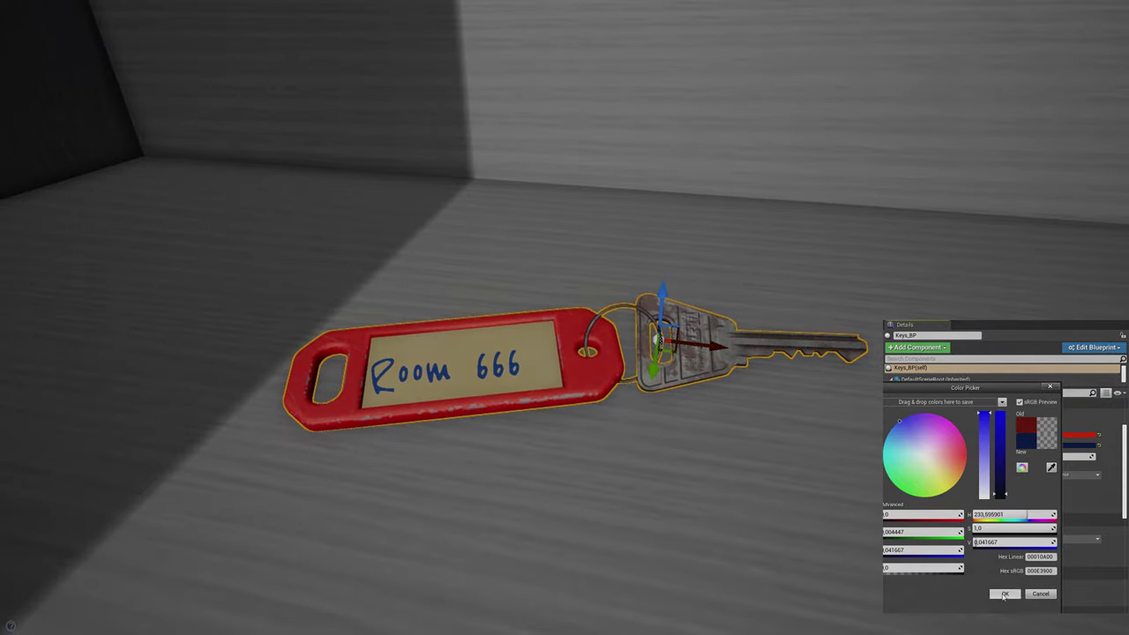